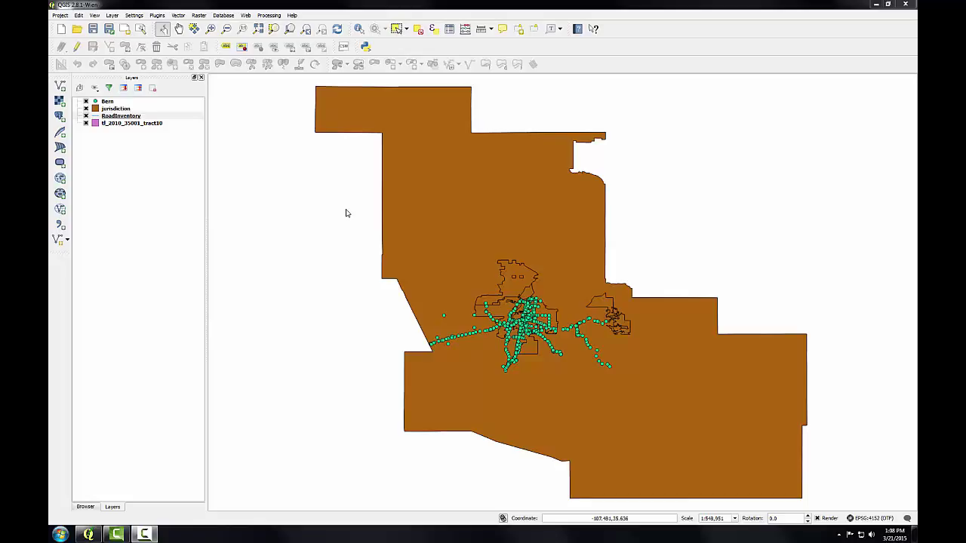
# - Move RoadInventory above jurisdiction and drag jurisdiction to the bottom of the Layers list
pyautogui.click(111, 117)
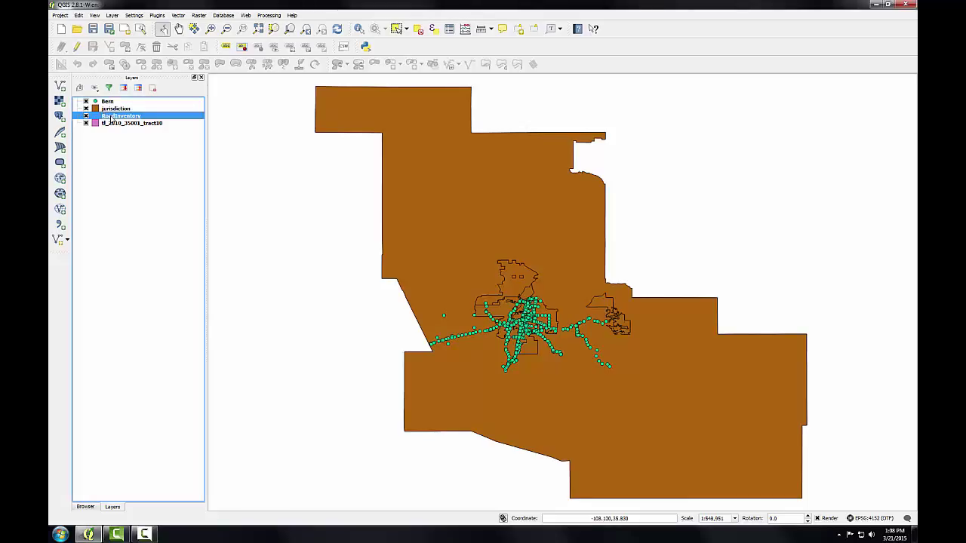
pyautogui.moveTo(111, 117); pyautogui.dragTo(108, 108)
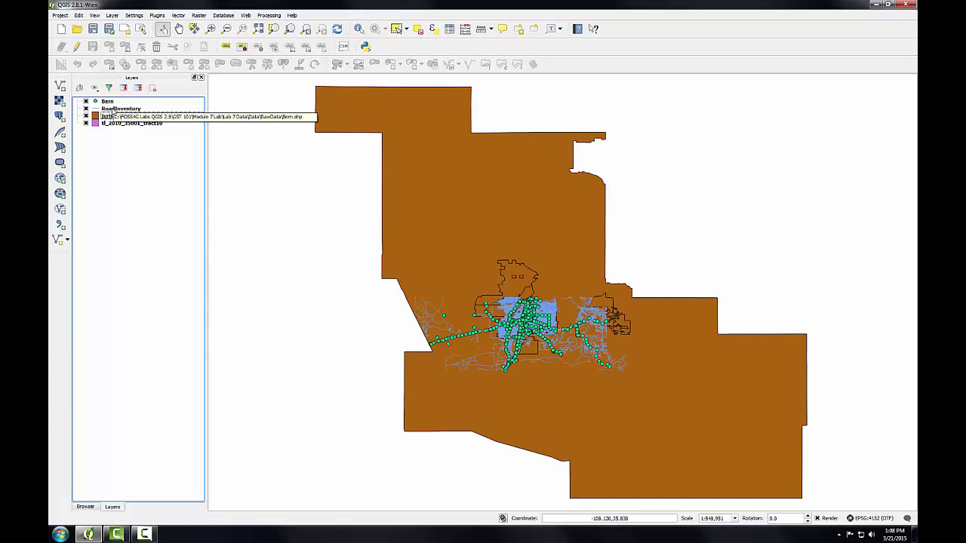
pyautogui.moveTo(108, 117); pyautogui.dragTo(105, 128)
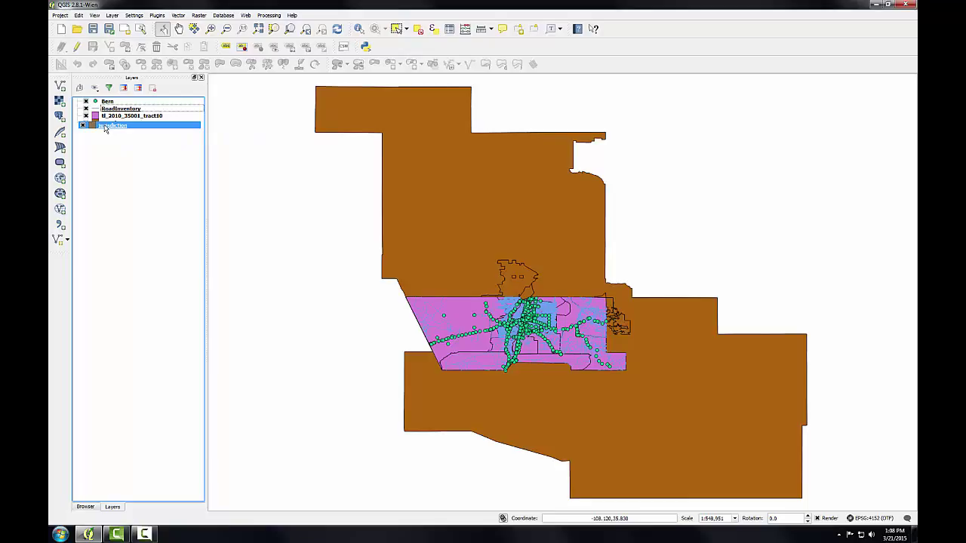
pyautogui.click(128, 141)
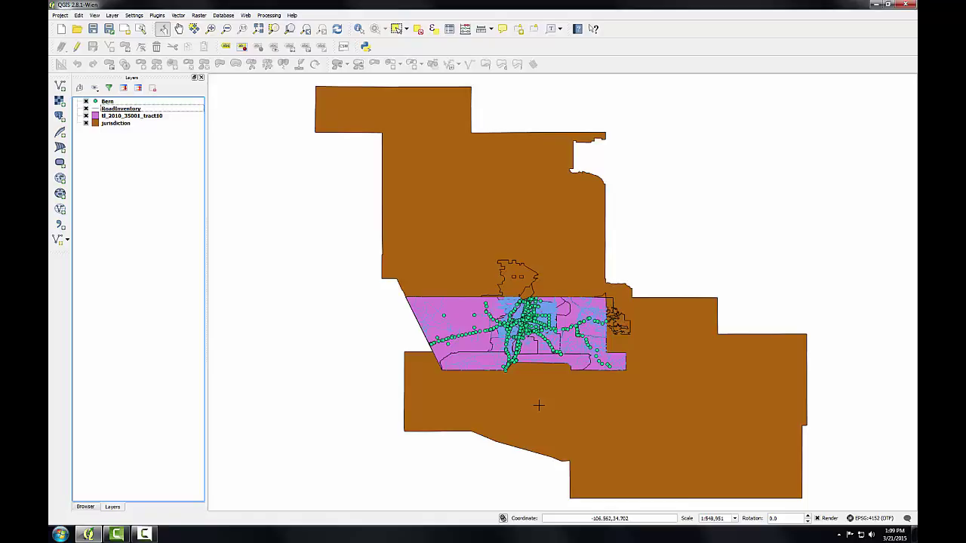
pyautogui.doubleClick(107, 101)
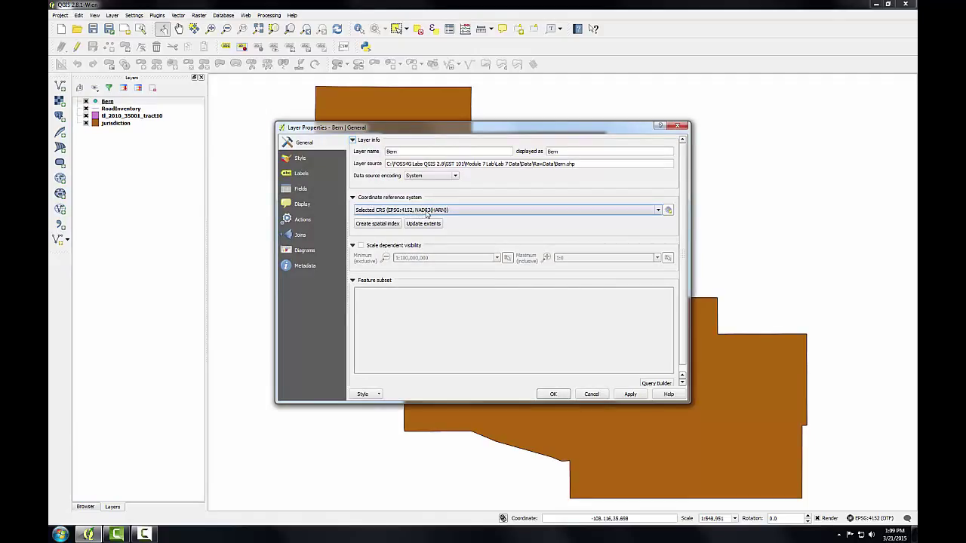
pyautogui.click(591, 394)
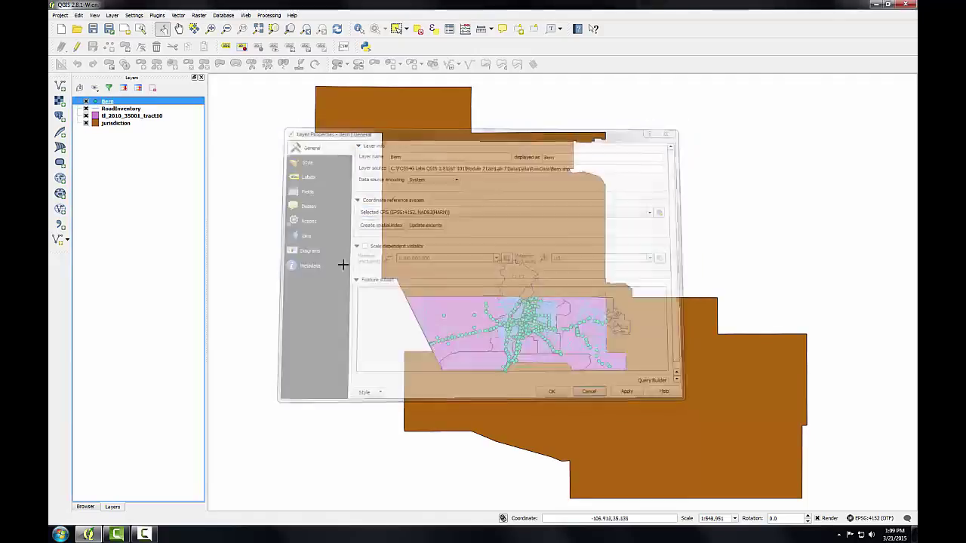
pyautogui.click(111, 109)
pyautogui.doubleClick(111, 109)
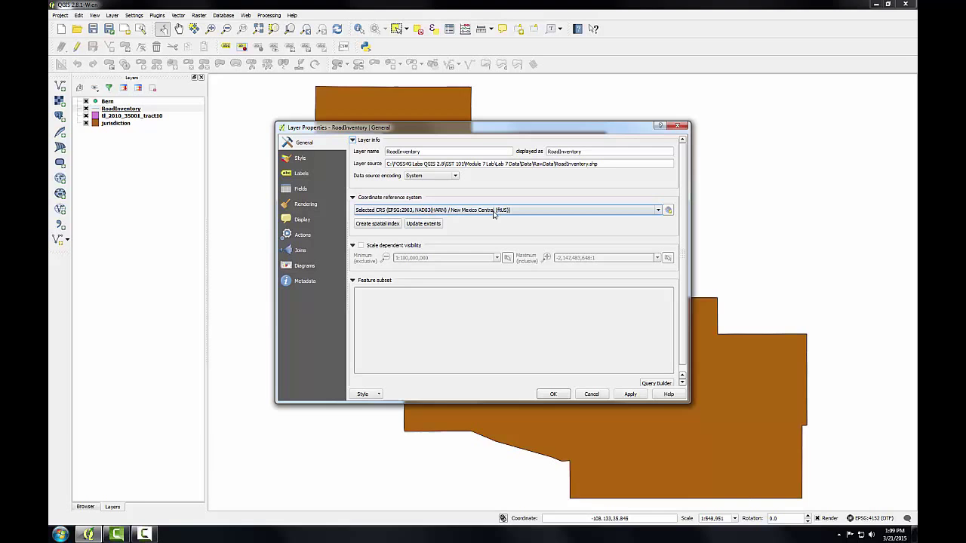
pyautogui.click(591, 394)
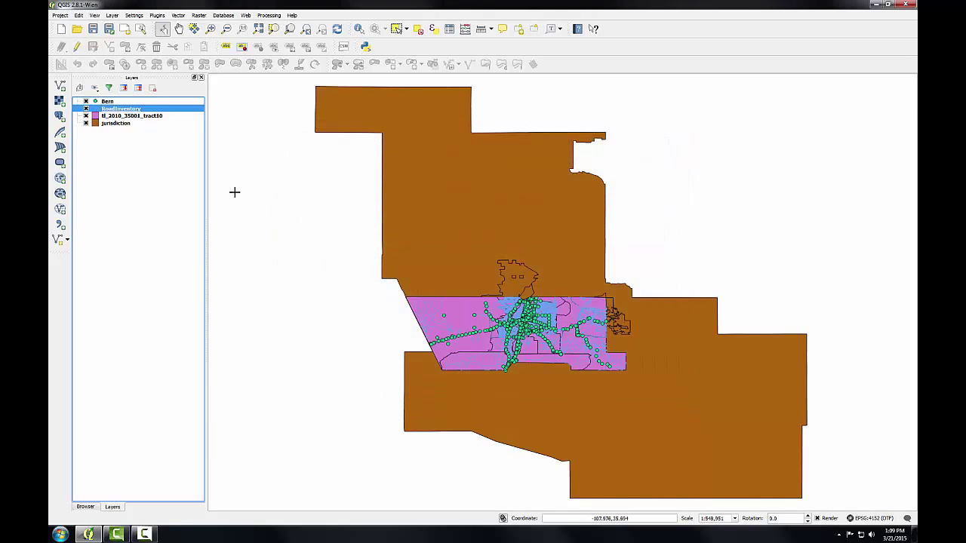
pyautogui.doubleClick(136, 116)
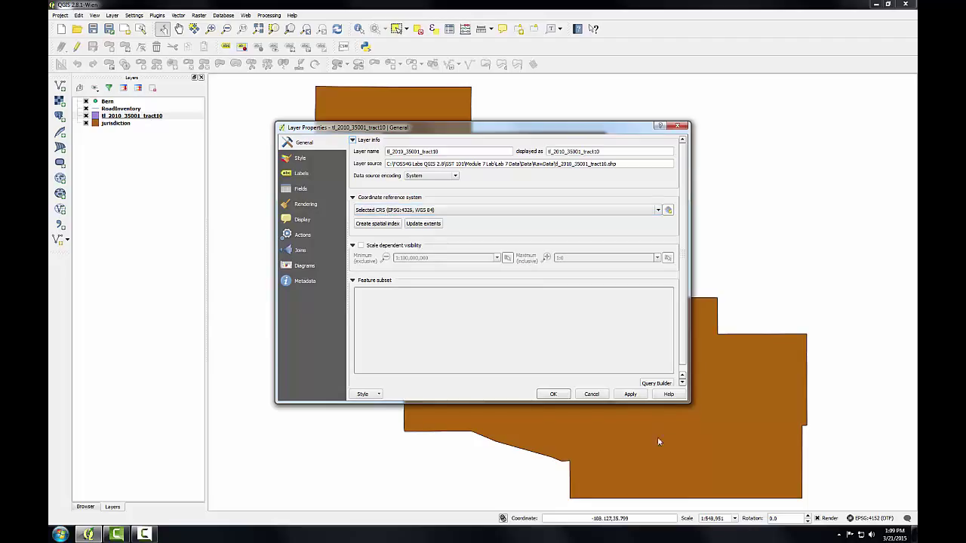
pyautogui.click(592, 394)
pyautogui.doubleClick(113, 124)
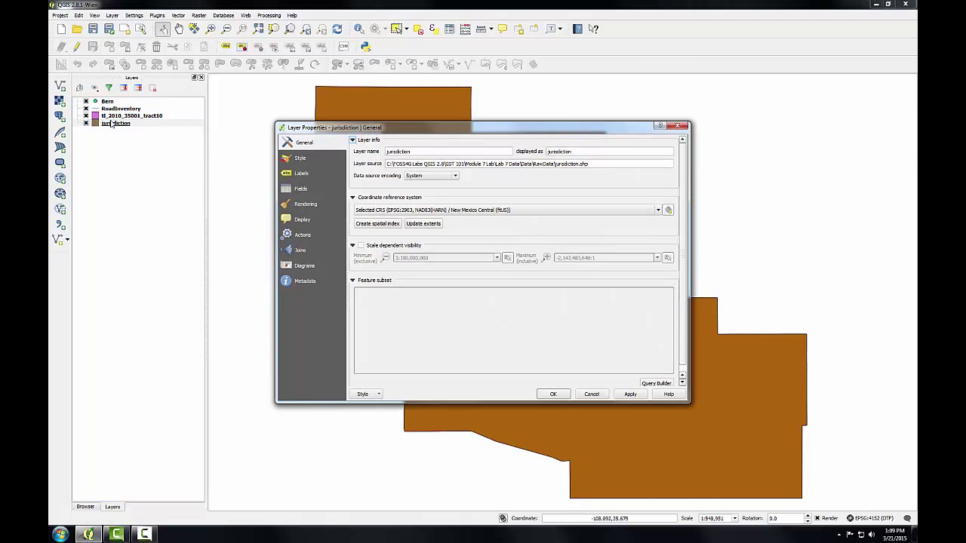
pyautogui.click(593, 395)
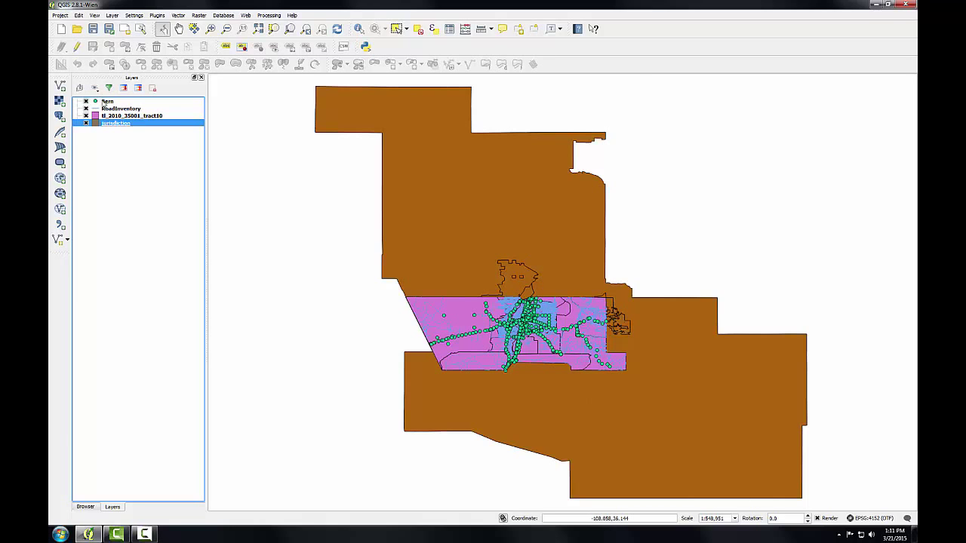
# - Save the Bern layer as a new shapefile named Bern_SPCS.shp
pyautogui.rightClick(106, 101)
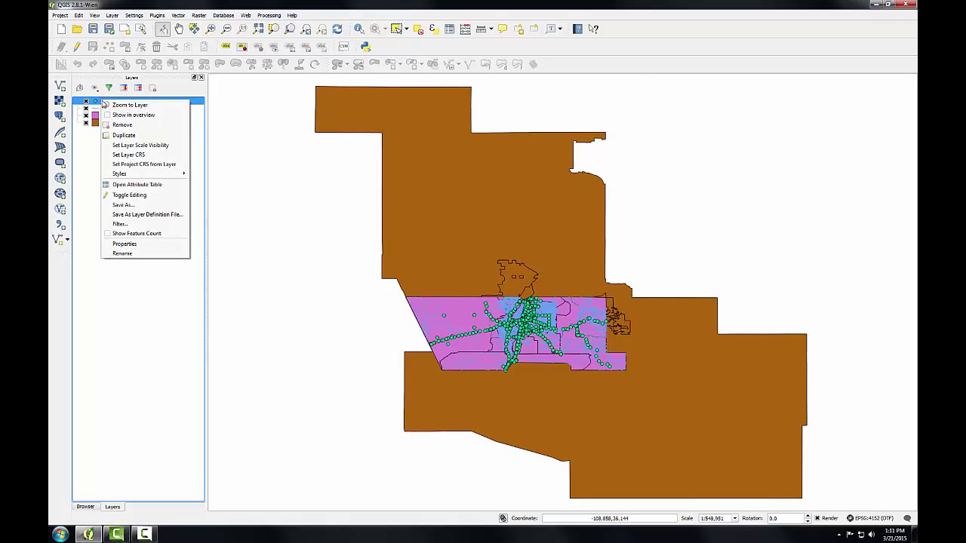
pyautogui.click(134, 207)
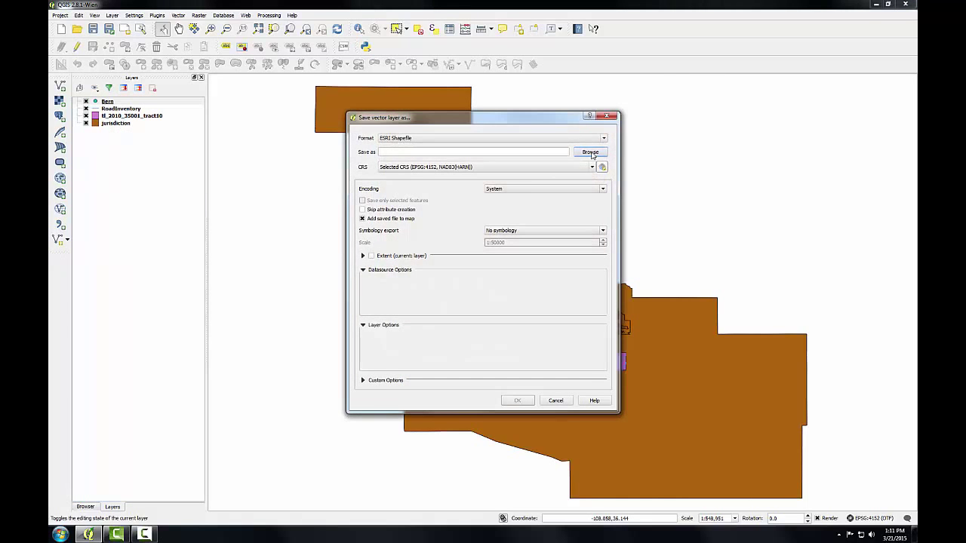
pyautogui.click(591, 153)
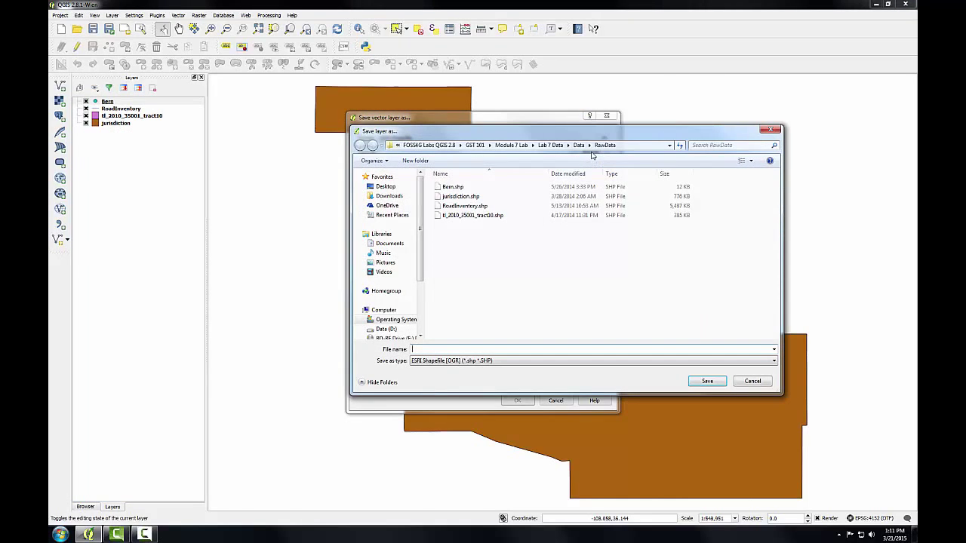
pyautogui.click(466, 191)
pyautogui.click(424, 348)
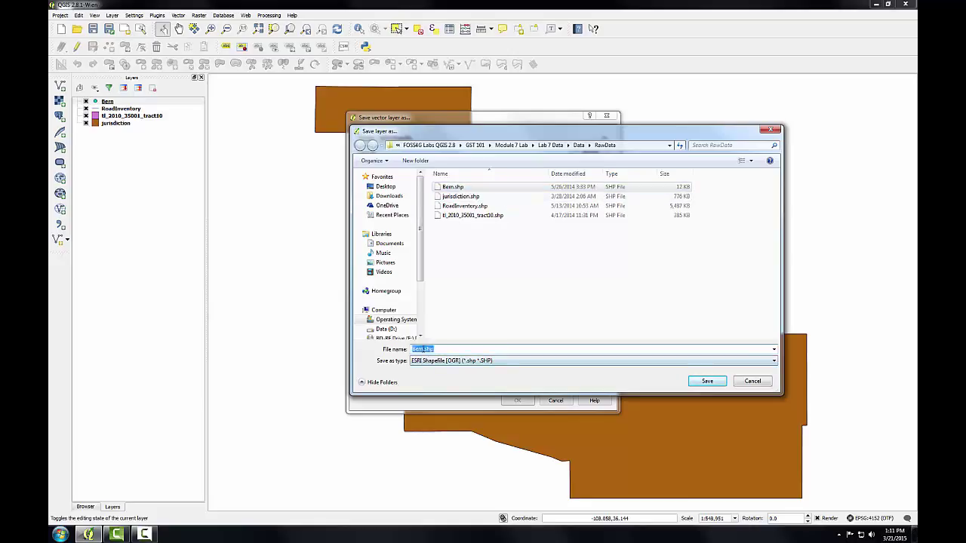
pyautogui.write('_')
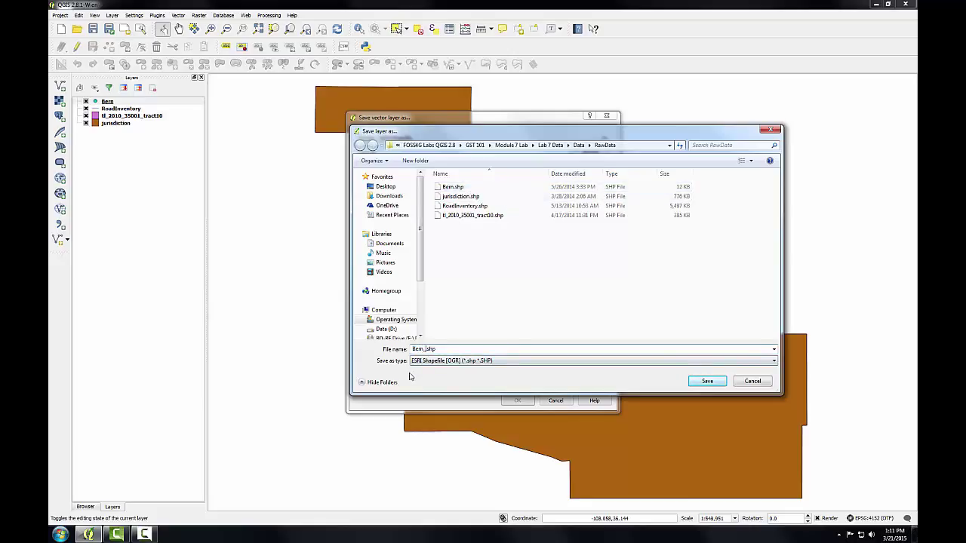
pyautogui.write('SPCS')
pyautogui.click(704, 382)
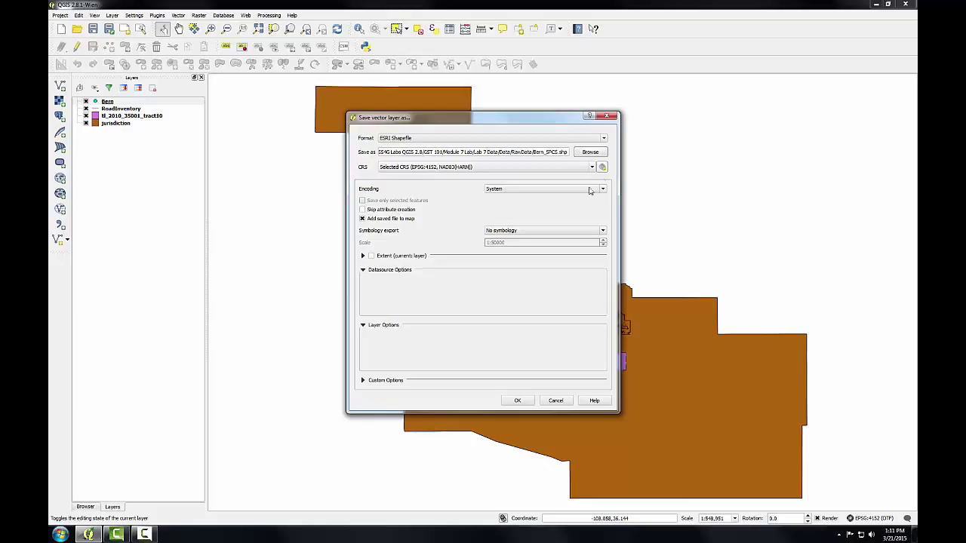
# - Set the export CRS to NAD83(HARN) / New Mexico Central (ftUS) and run the export
pyautogui.click(603, 167)
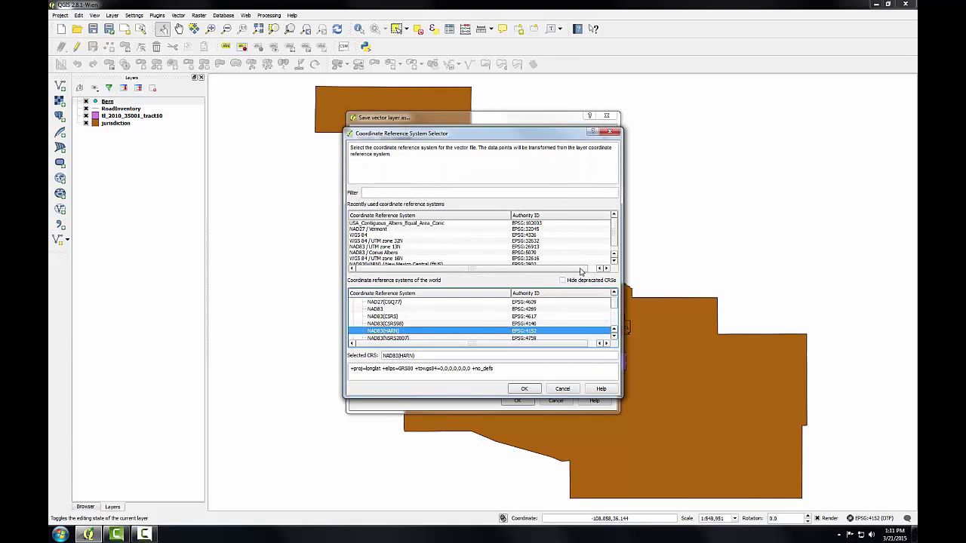
pyautogui.click(527, 264)
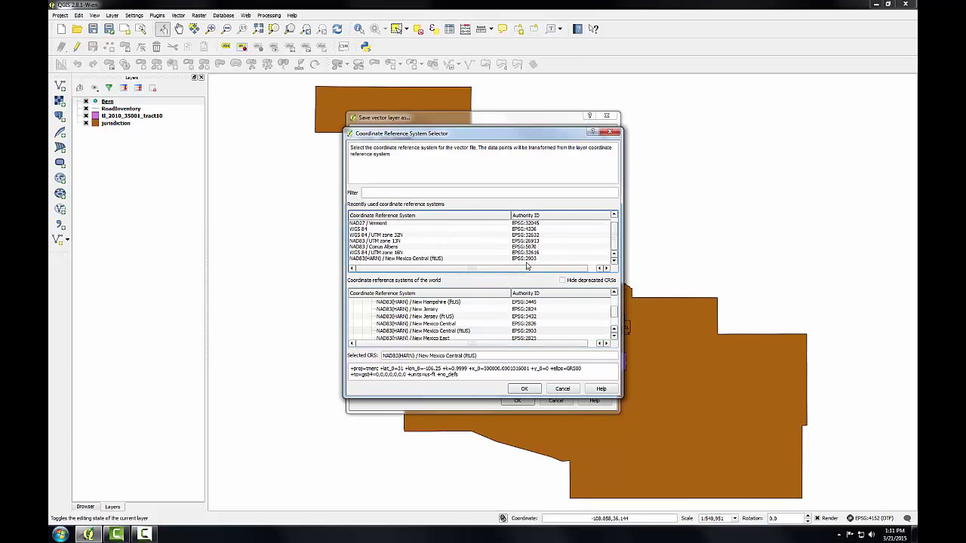
pyautogui.click(524, 259)
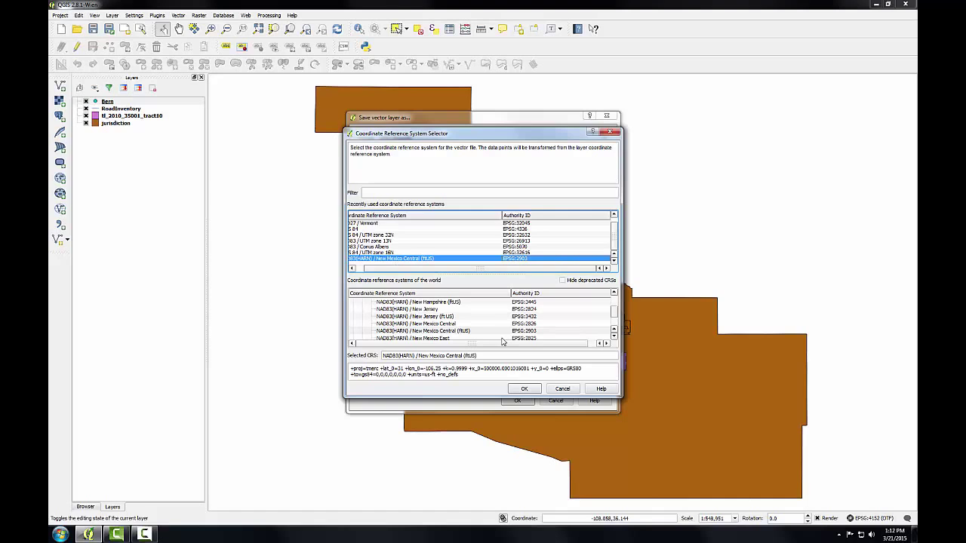
pyautogui.click(524, 389)
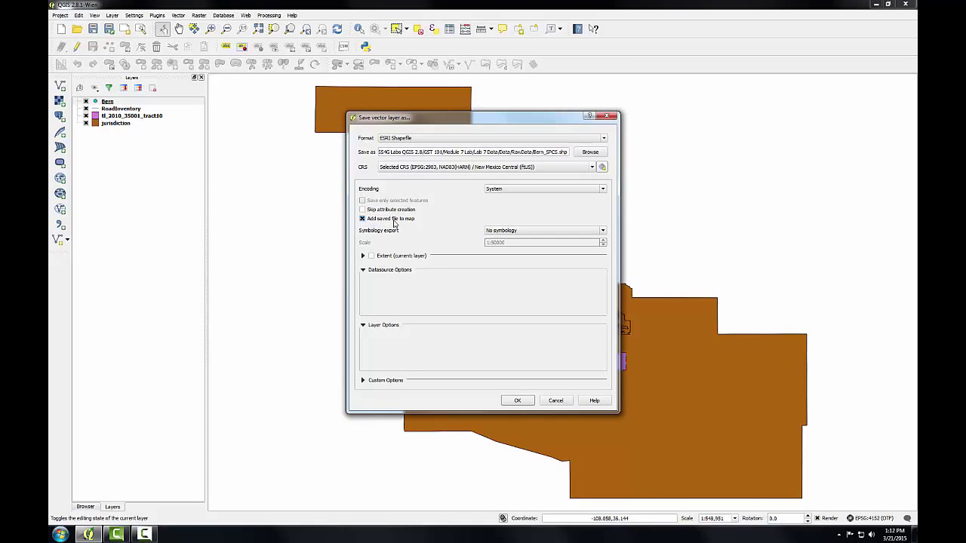
pyautogui.click(516, 401)
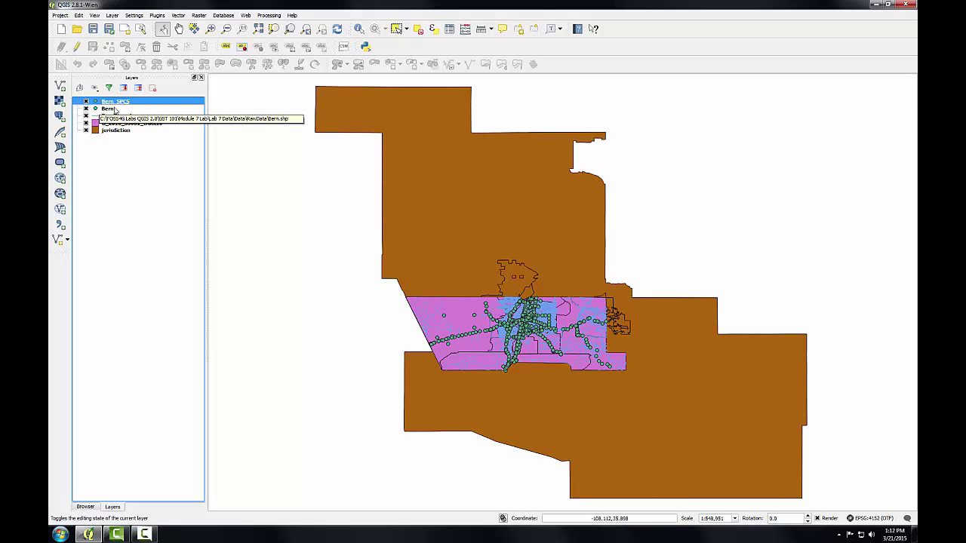
# - Remove the original Bern layer from the project, confirming the removal
pyautogui.click(112, 109)
pyautogui.rightClick(110, 111)
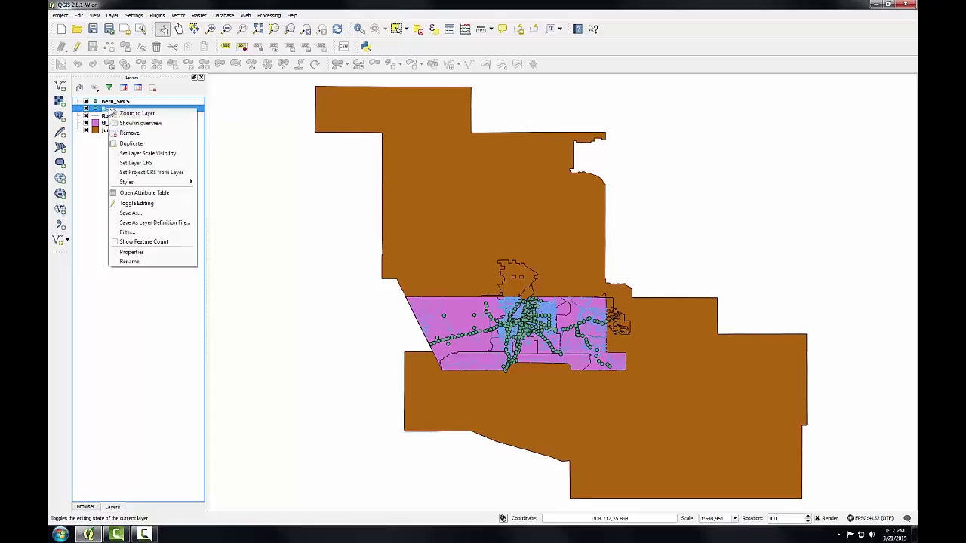
pyautogui.click(130, 133)
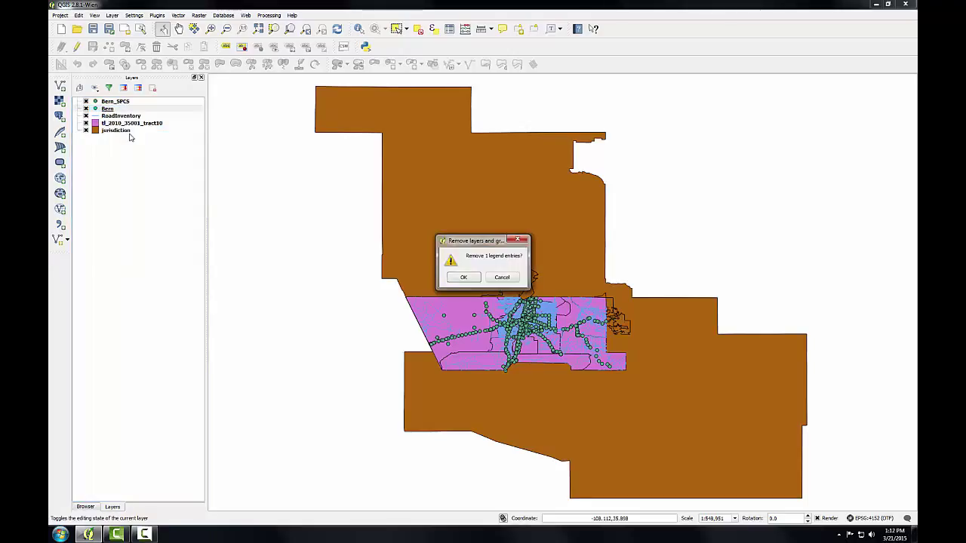
pyautogui.click(461, 277)
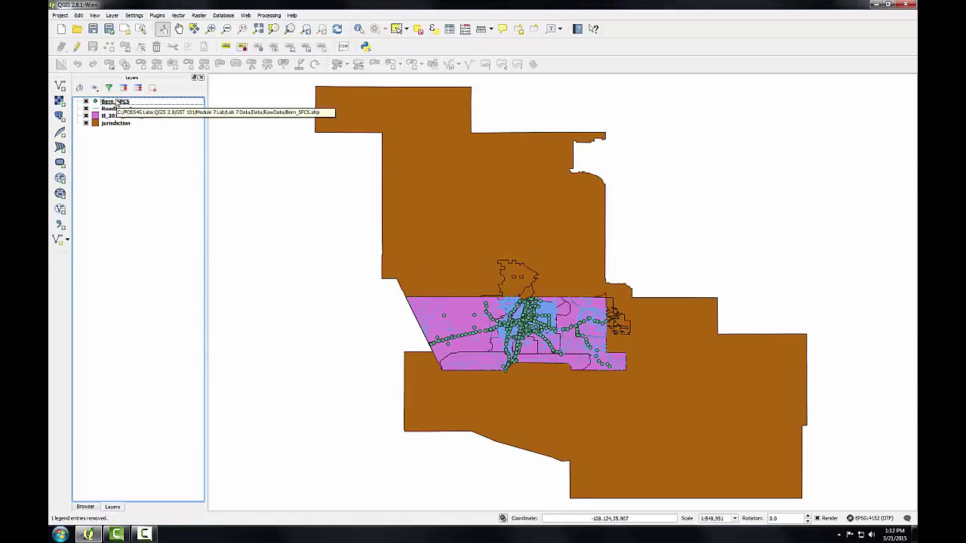
# - Save the tract layer as a new shapefile named tl_2010_35001_tract10_SPCS.shp
pyautogui.rightClick(117, 116)
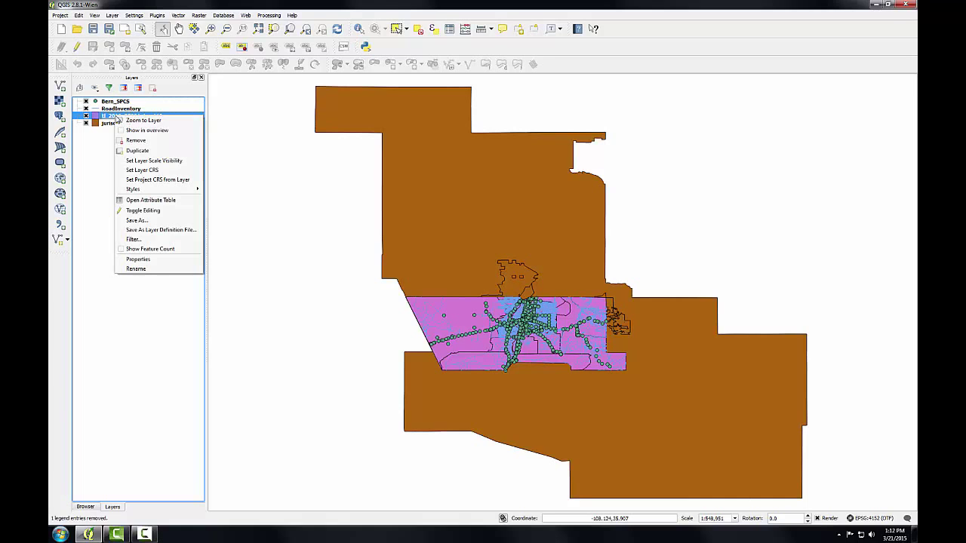
pyautogui.click(148, 220)
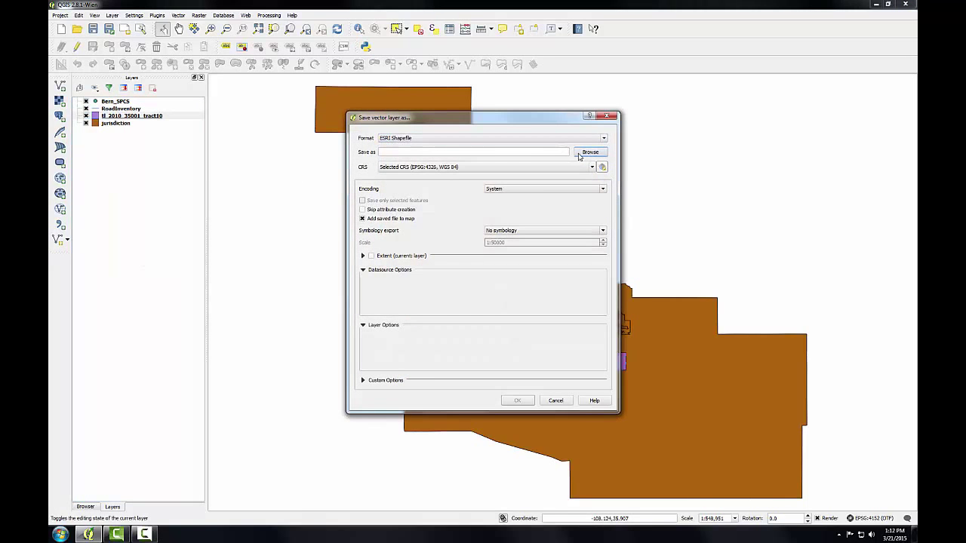
pyautogui.click(579, 155)
pyautogui.click(483, 225)
pyautogui.click(474, 349)
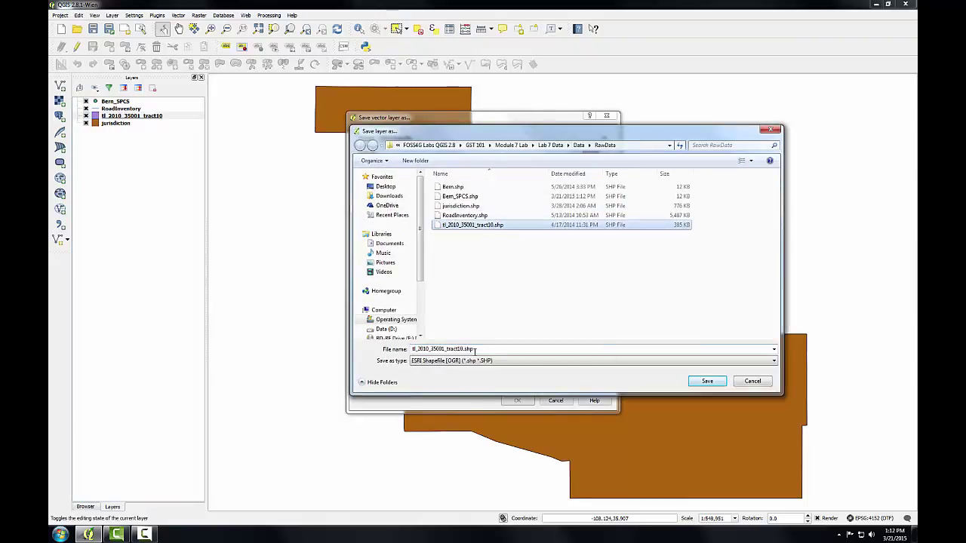
pyautogui.click(463, 348)
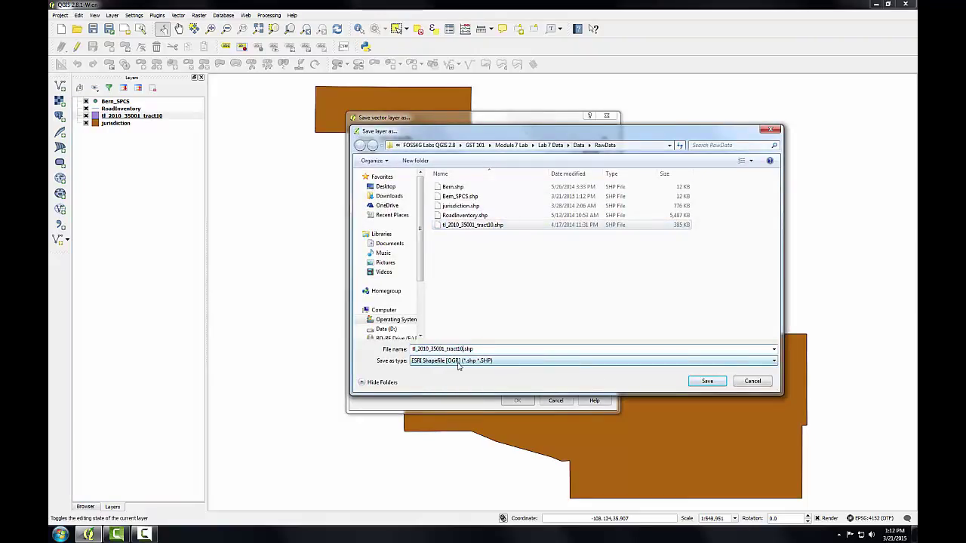
pyautogui.write('_SPCS')
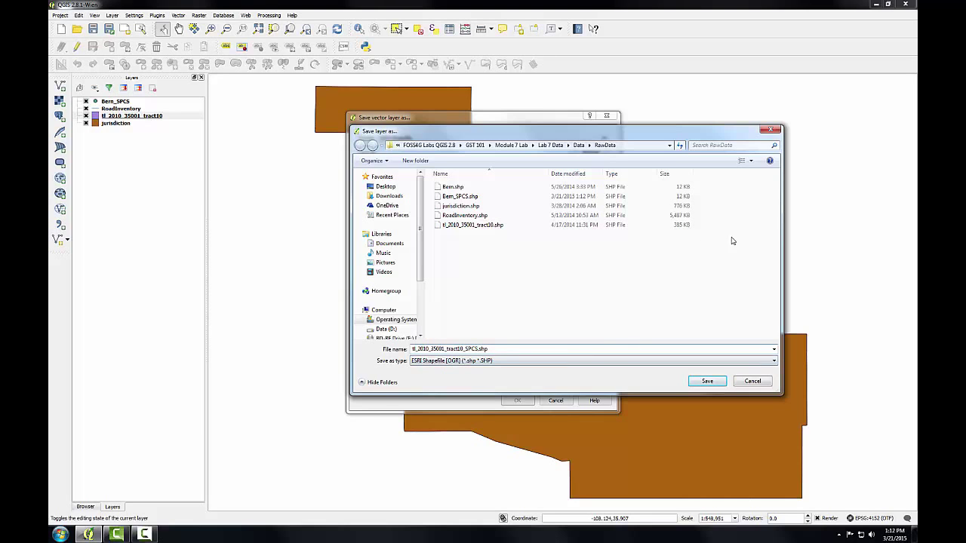
pyautogui.click(713, 381)
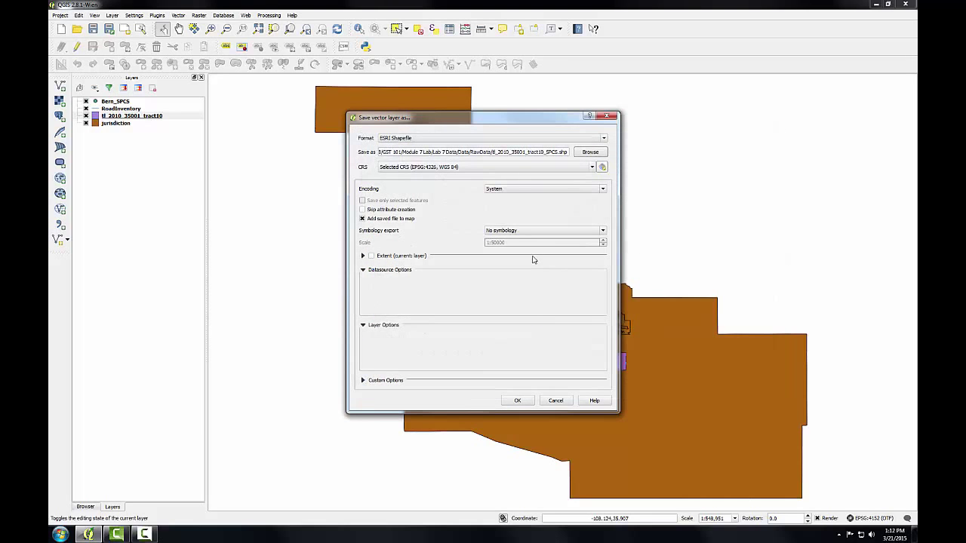
# - Set the export CRS to NAD83(HARN) / New Mexico Central (ftUS) and save the layer
pyautogui.click(602, 167)
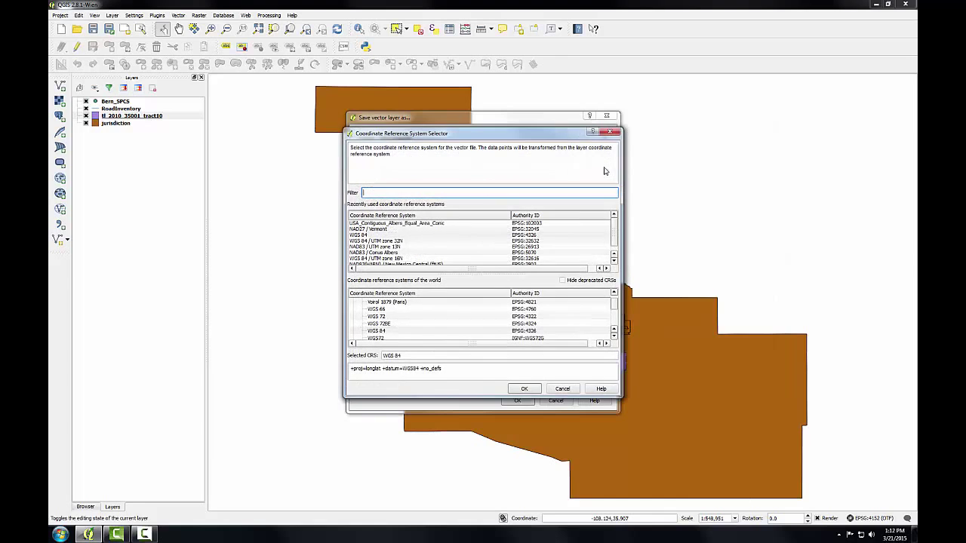
pyautogui.click(531, 263)
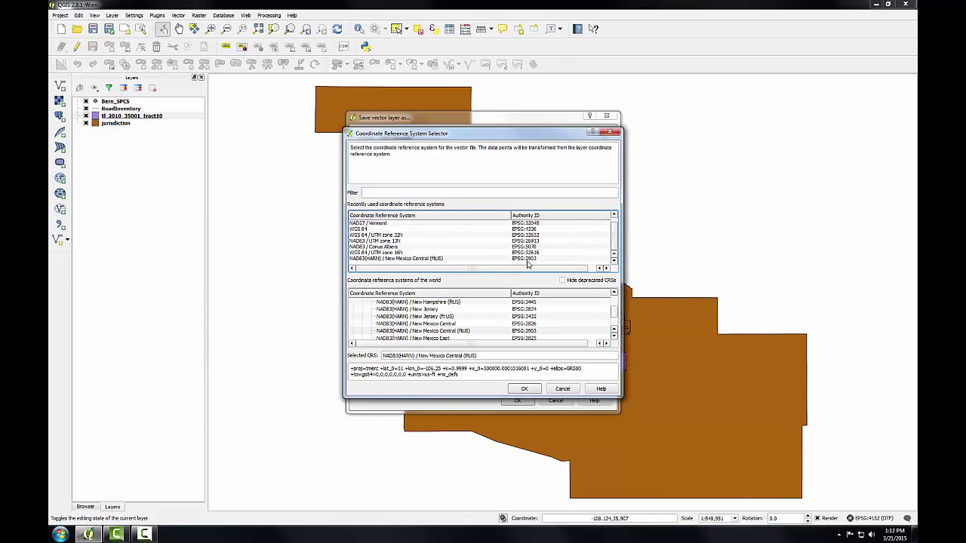
pyautogui.click(519, 390)
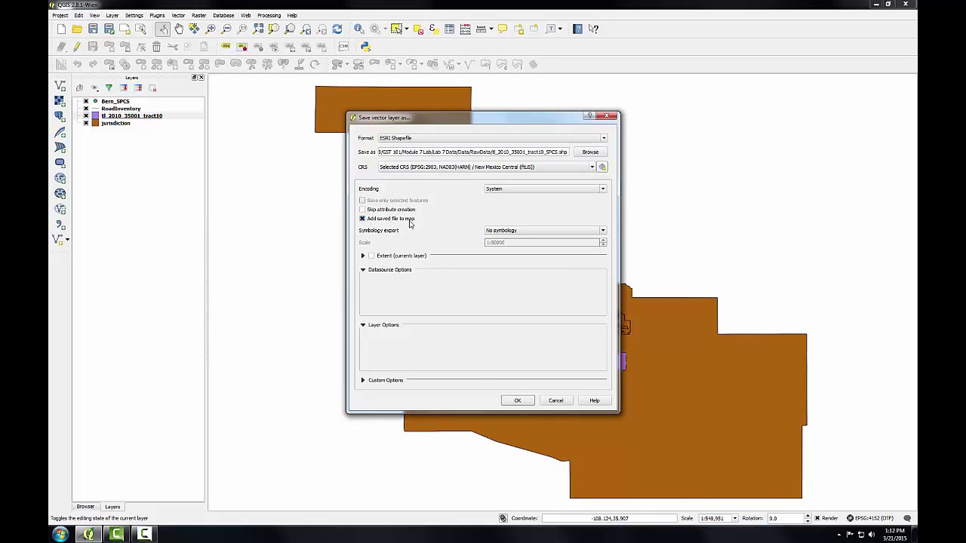
pyautogui.click(514, 400)
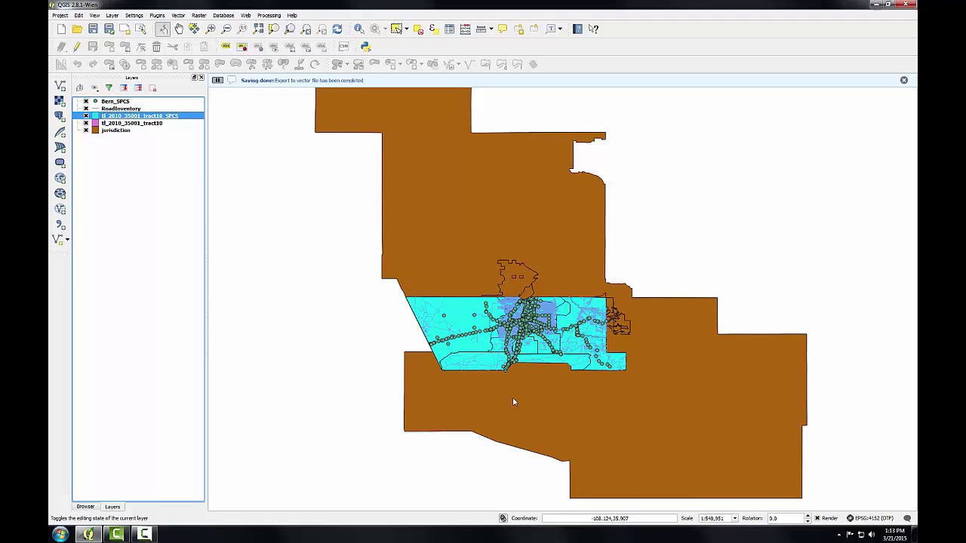
# - Remove tl_2010_35001_tract10 and set the project CRS from the jurisdiction layer (EPSG:2903)
pyautogui.click(122, 124)
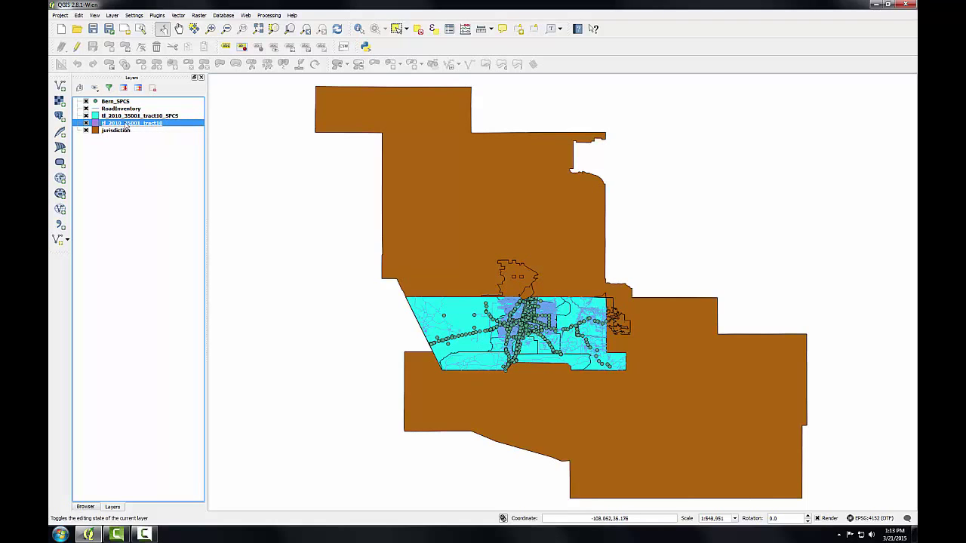
pyautogui.rightClick(127, 124)
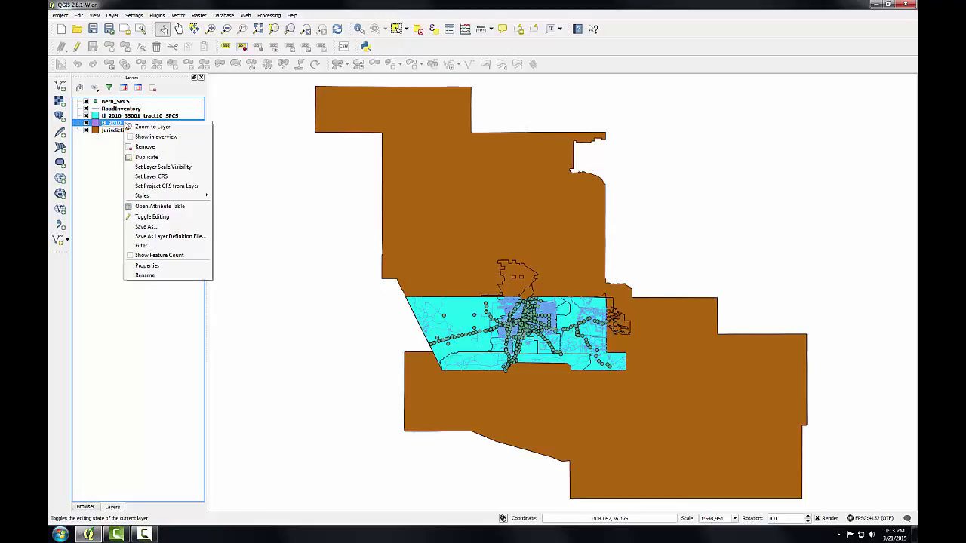
pyautogui.click(144, 146)
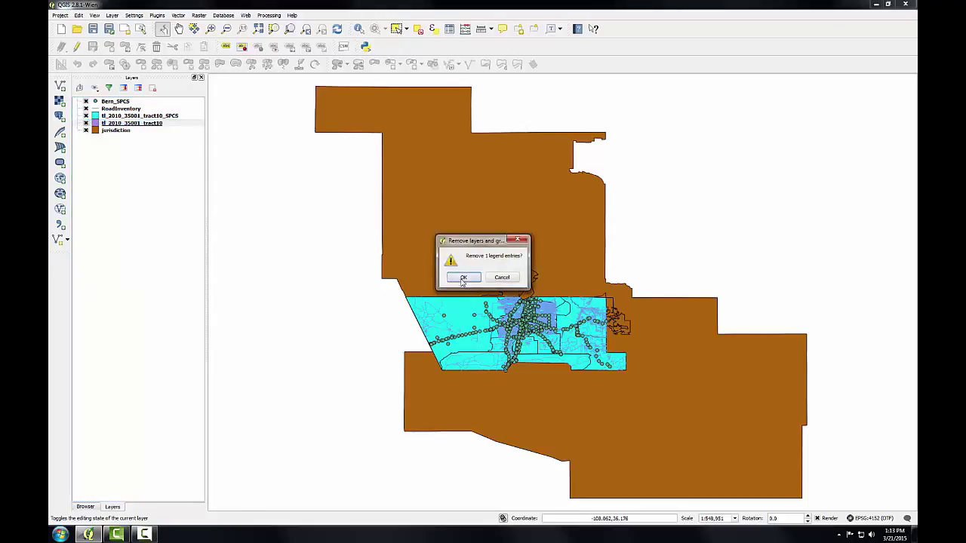
pyautogui.click(463, 278)
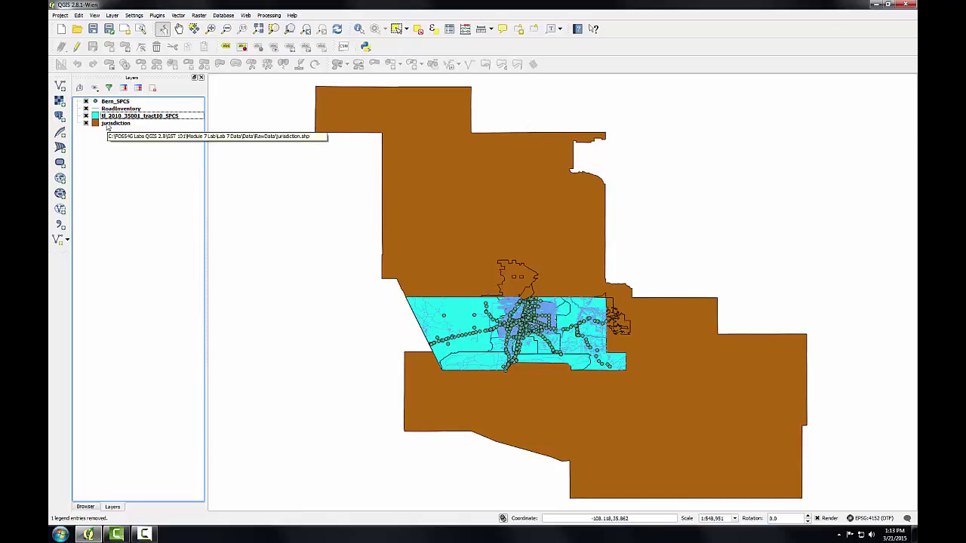
pyautogui.rightClick(108, 125)
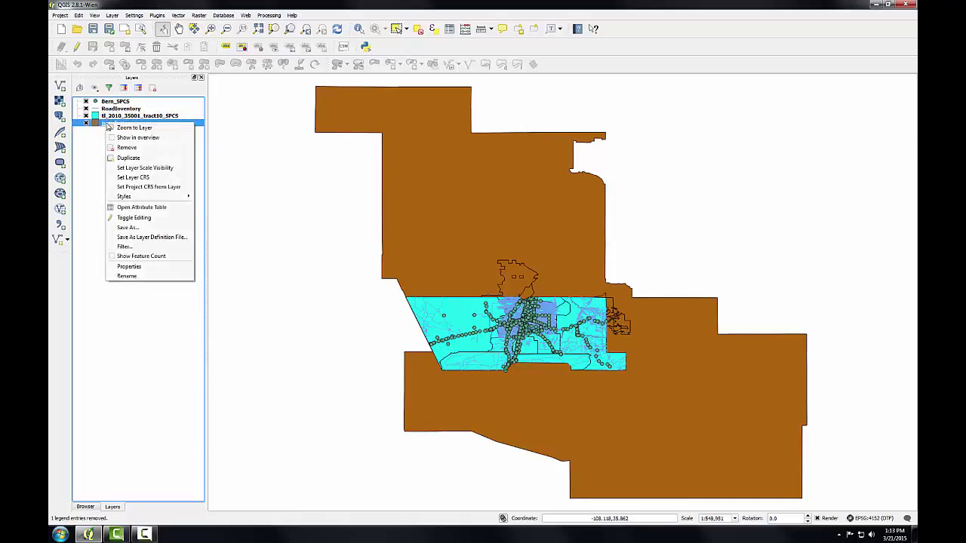
pyautogui.click(136, 188)
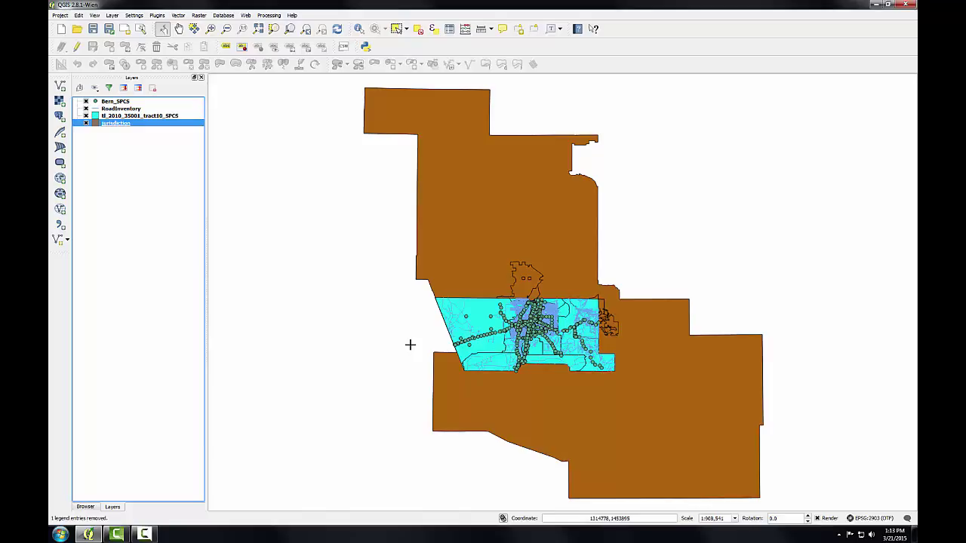
# - Untick RoadInventory and Bern_SPCS in the Layers panel to hide them
pyautogui.click(86, 108)
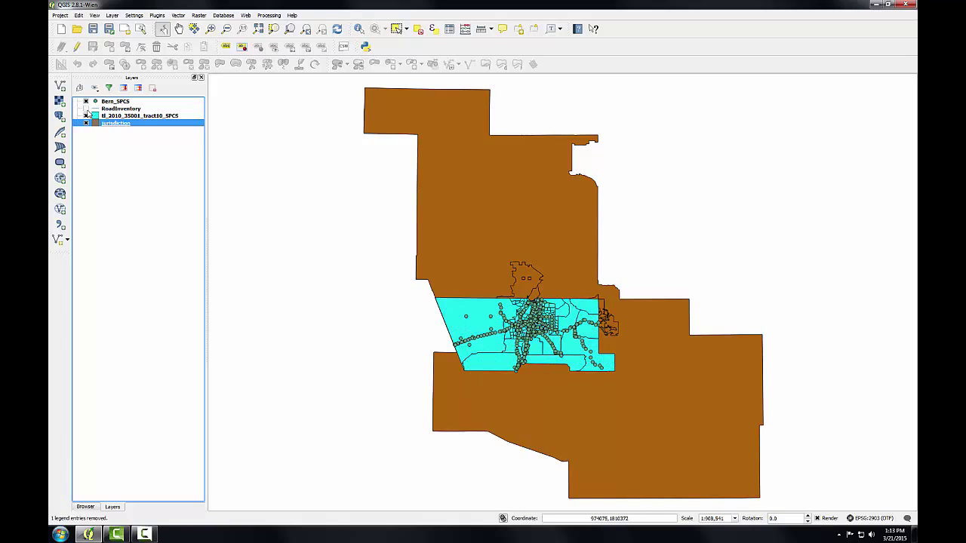
pyautogui.click(85, 101)
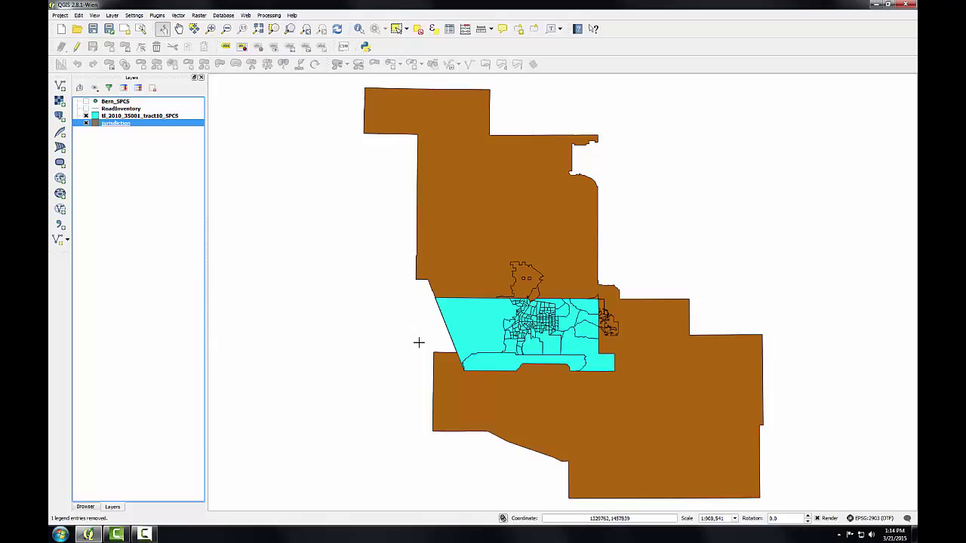
# - Open Dissolve with tl_2010_35001_tract10_SPCS as input and --- Dissolve all --- as the field
pyautogui.click(178, 16)
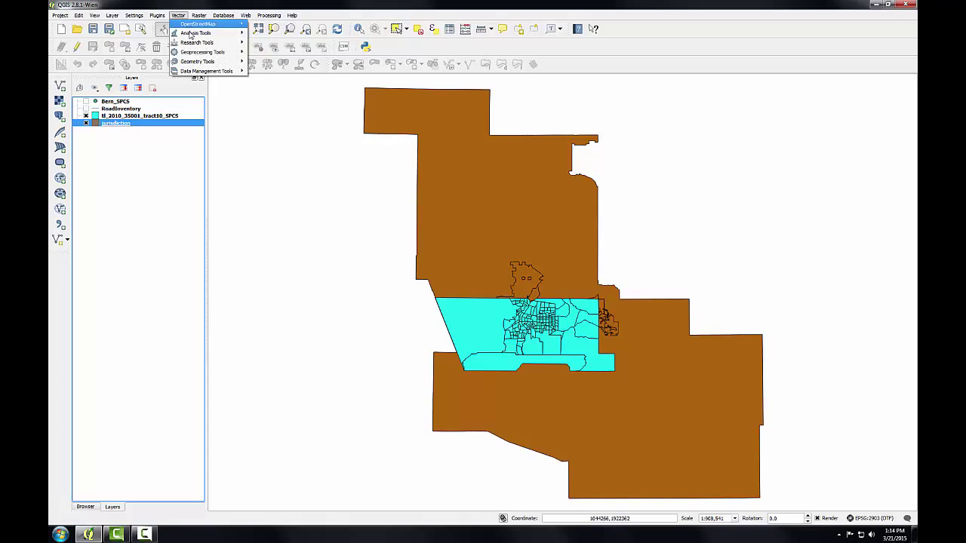
pyautogui.moveTo(201, 54)
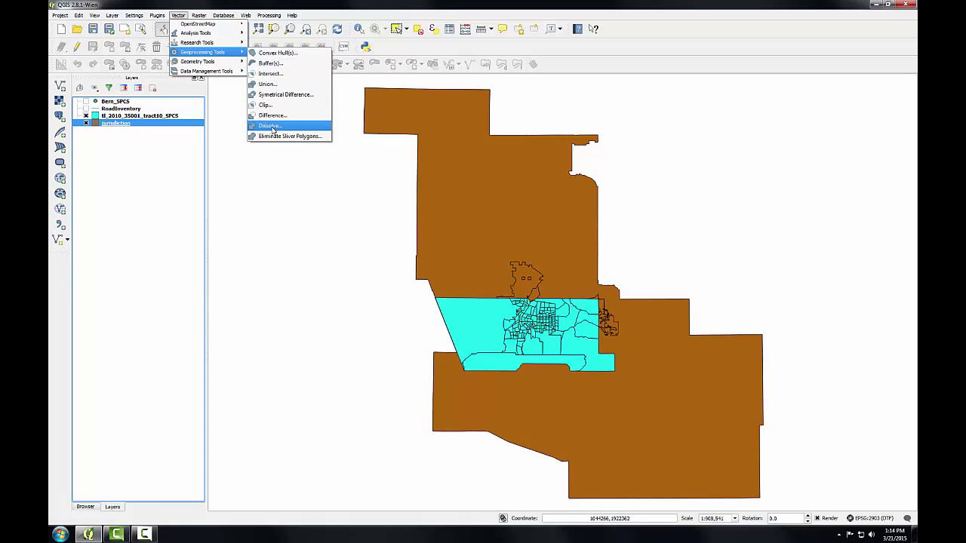
pyautogui.click(274, 126)
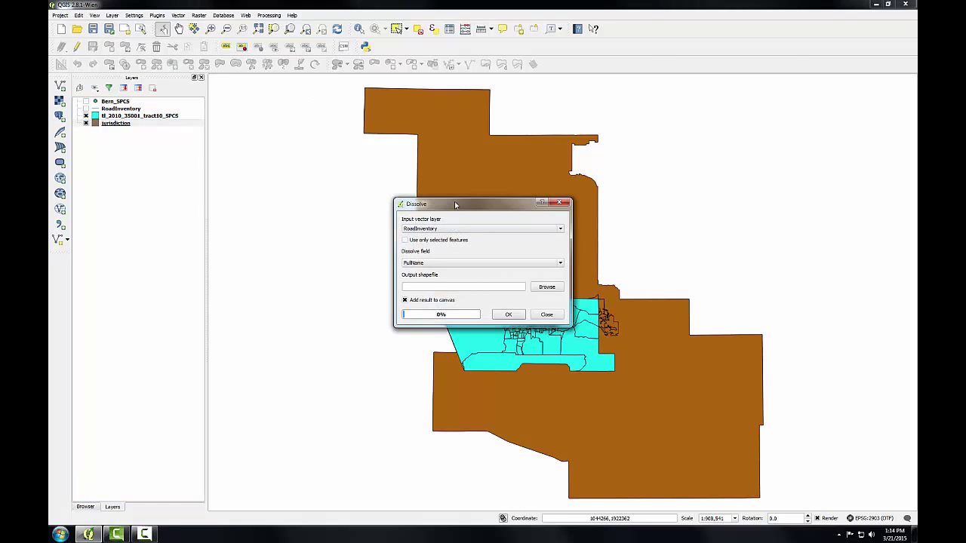
pyautogui.moveTo(428, 187); pyautogui.dragTo(255, 163)
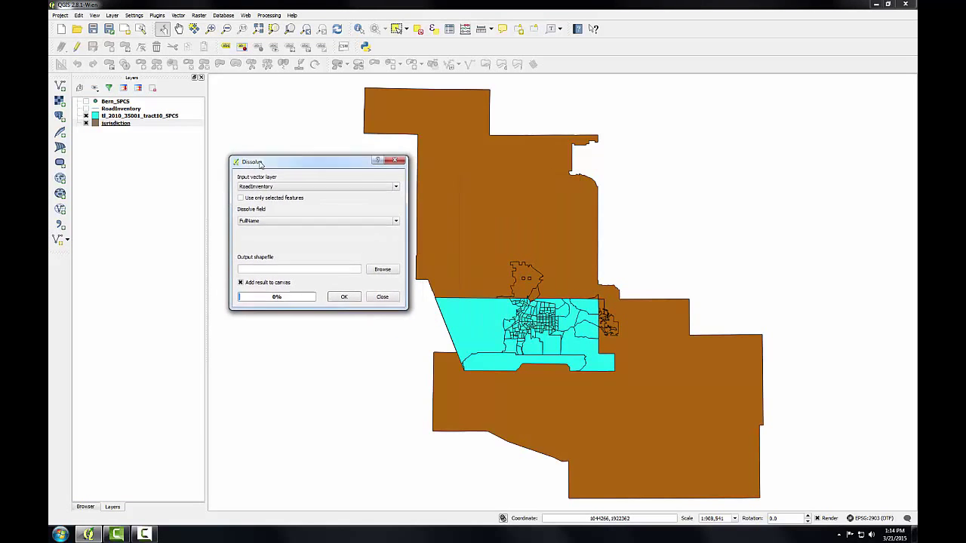
pyautogui.click(283, 187)
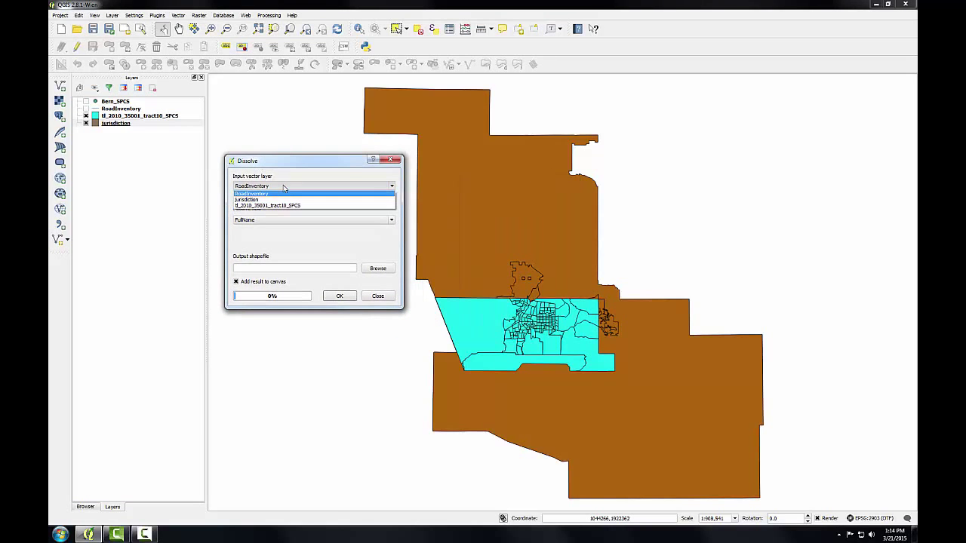
pyautogui.click(277, 206)
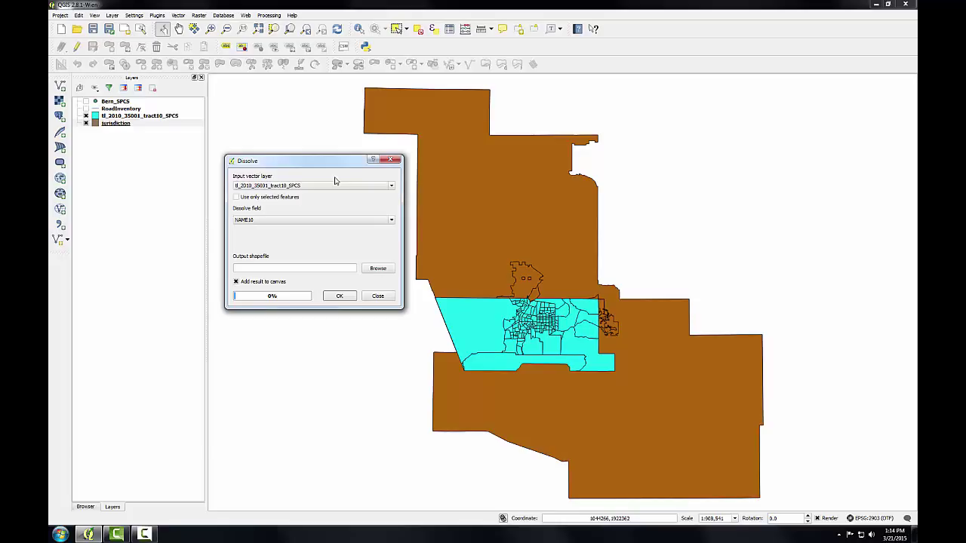
pyautogui.click(390, 219)
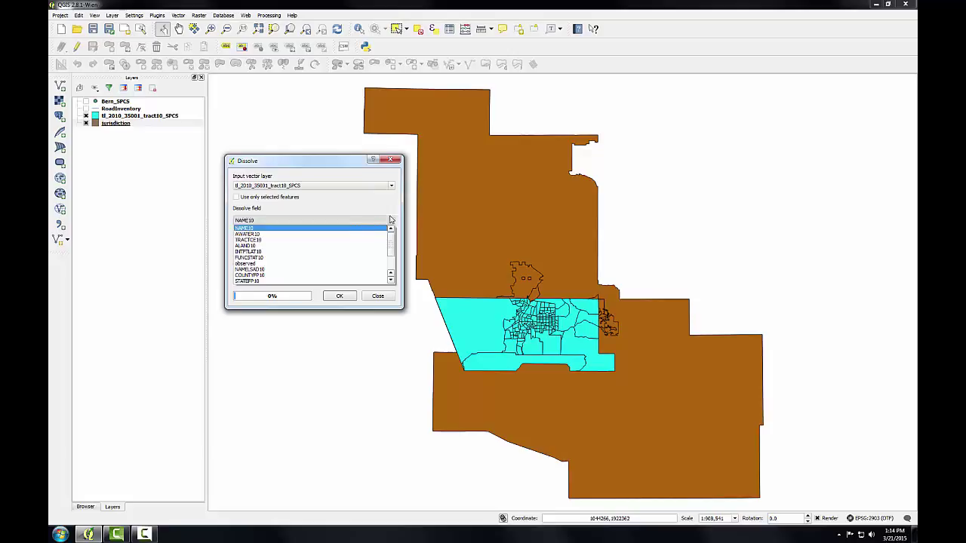
pyautogui.scroll(-2, 344, 242)
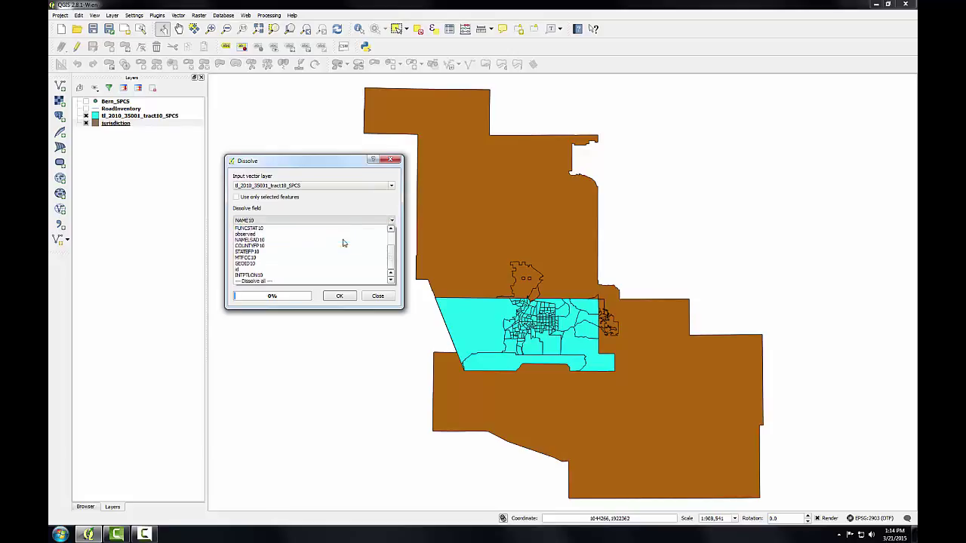
pyautogui.click(268, 282)
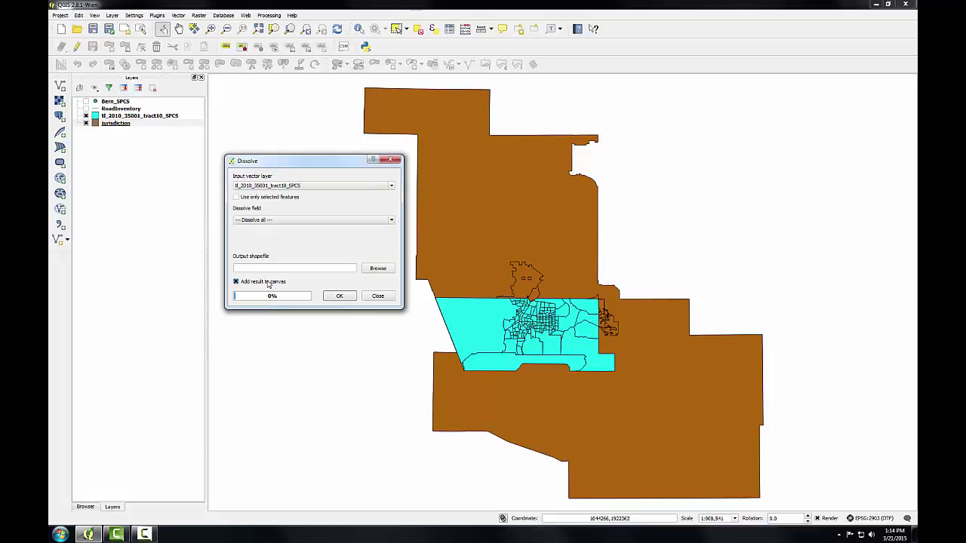
# - Save the output as BernalilloCounty.shp in the MyData folder and run the dissolve
pyautogui.click(375, 269)
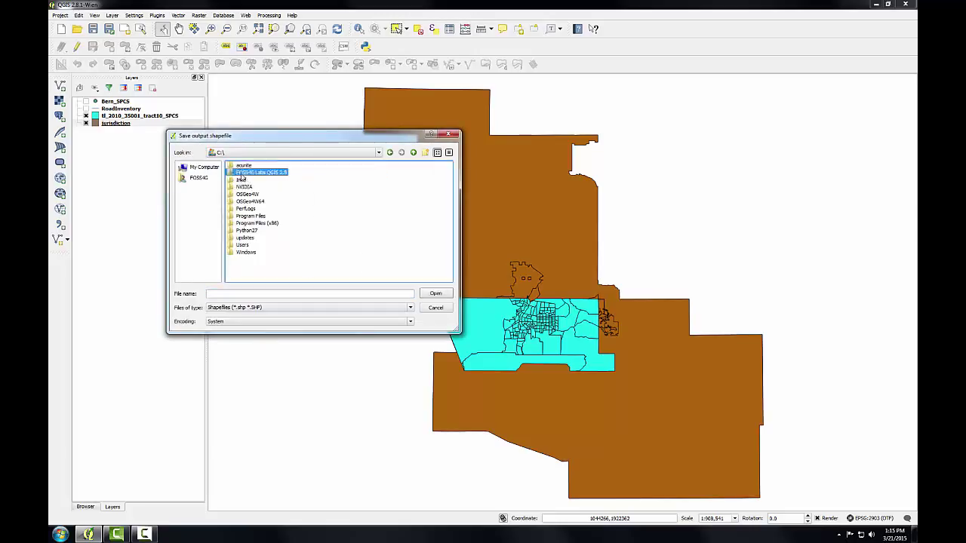
pyautogui.doubleClick(245, 173)
pyautogui.click(236, 166)
pyautogui.doubleClick(235, 170)
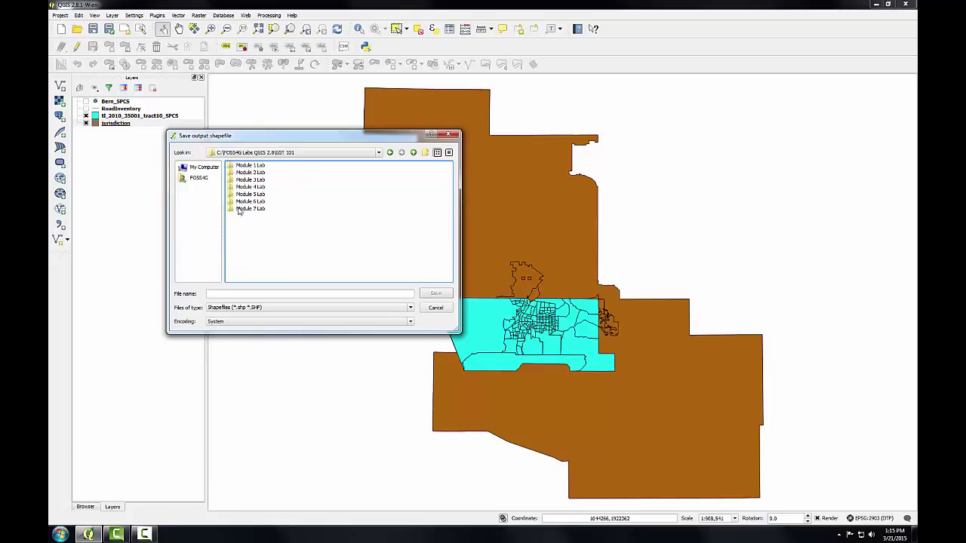
pyautogui.doubleClick(240, 210)
pyautogui.doubleClick(242, 166)
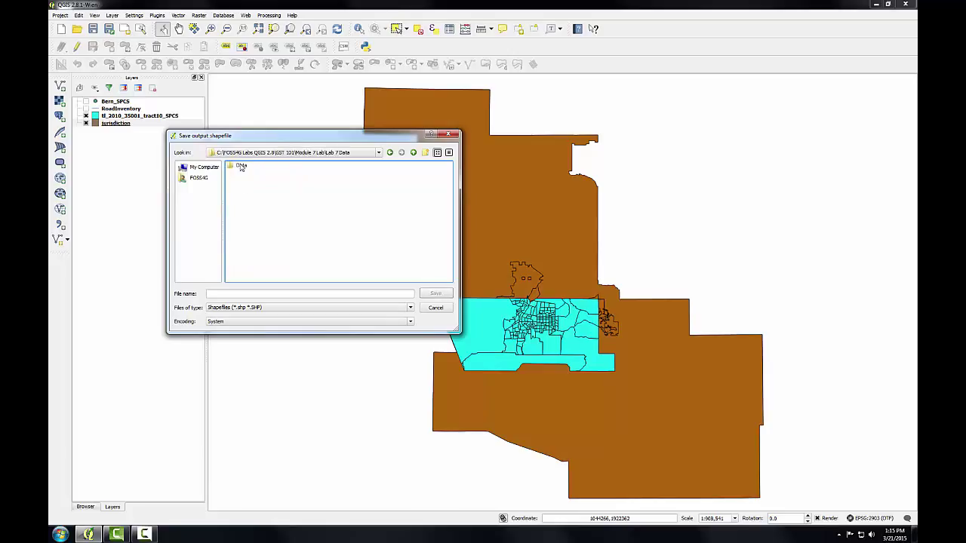
pyautogui.doubleClick(240, 166)
pyautogui.doubleClick(240, 166)
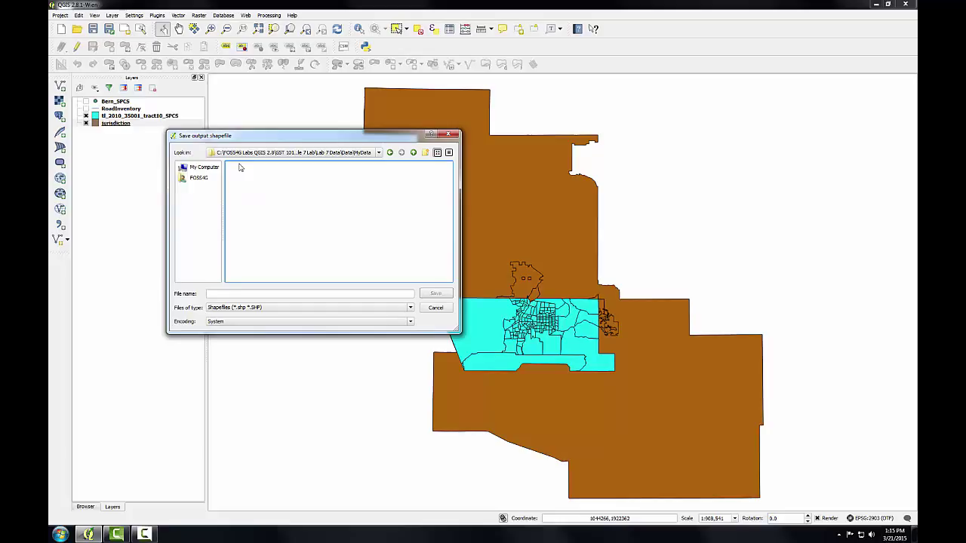
pyautogui.click(229, 292)
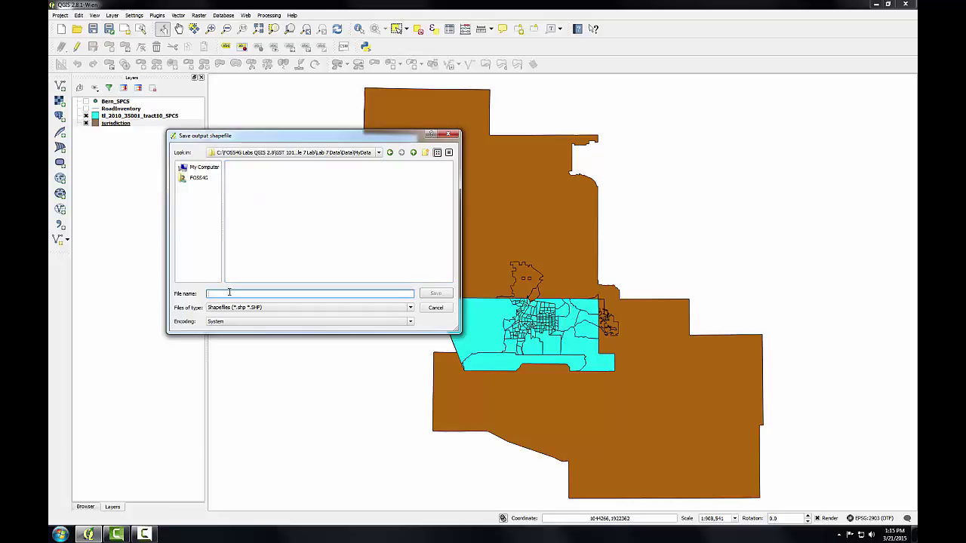
pyautogui.write('BernalilloCounty')
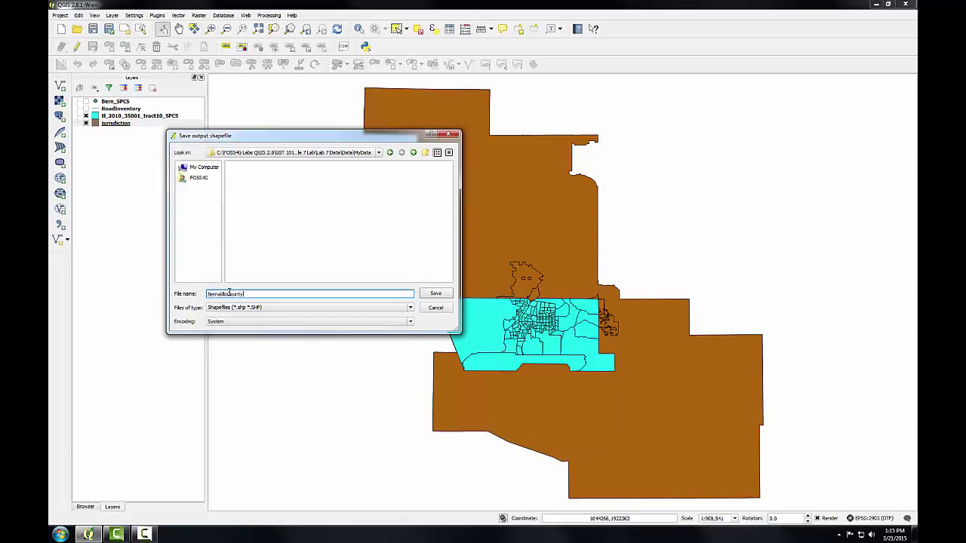
pyautogui.write('.shp')
pyautogui.click(436, 296)
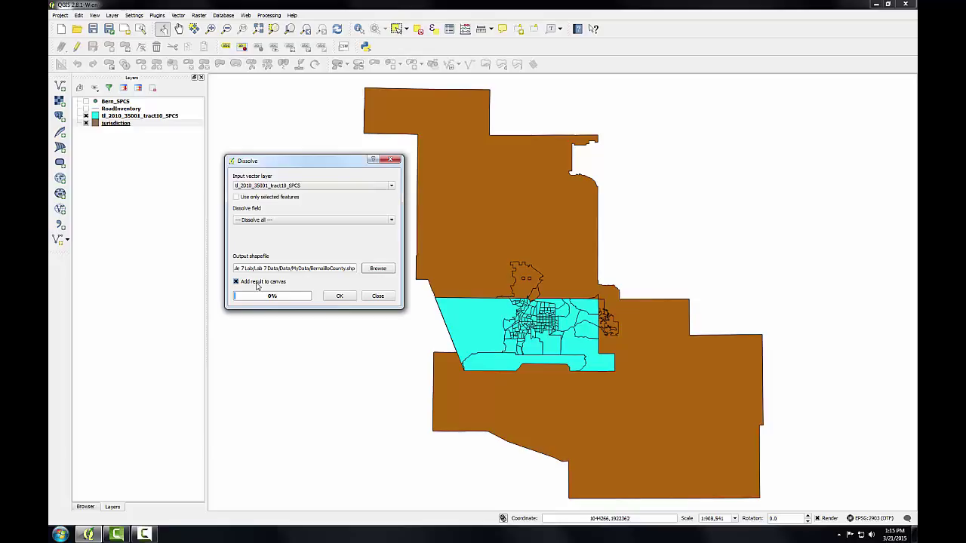
pyautogui.click(341, 296)
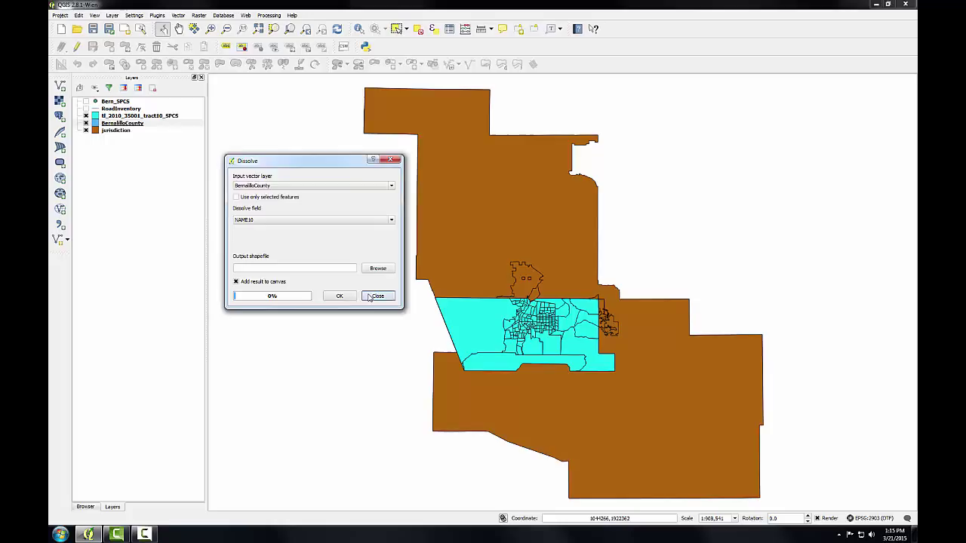
# - Close Dissolve, then hide and remove the tl_2010_35001_tract10_SPCS layer
pyautogui.click(378, 296)
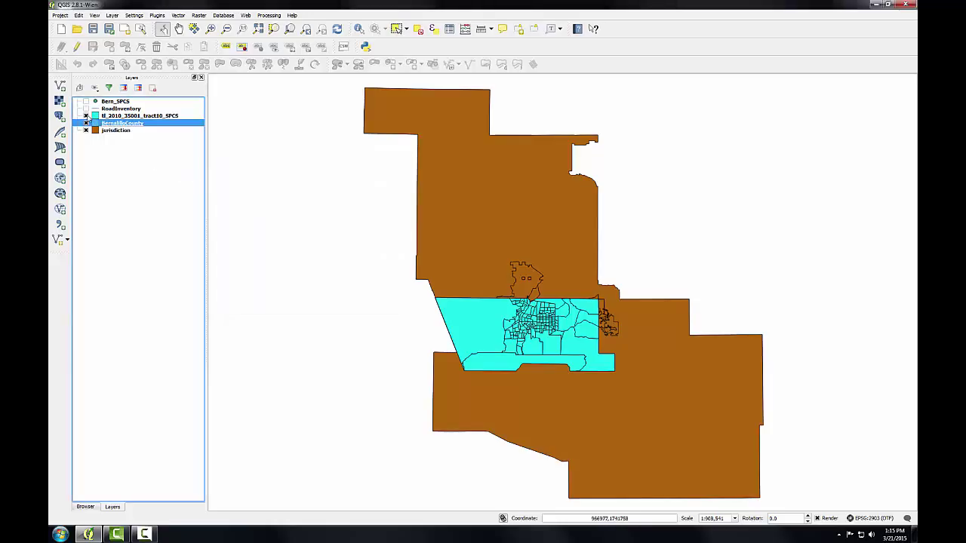
pyautogui.click(86, 116)
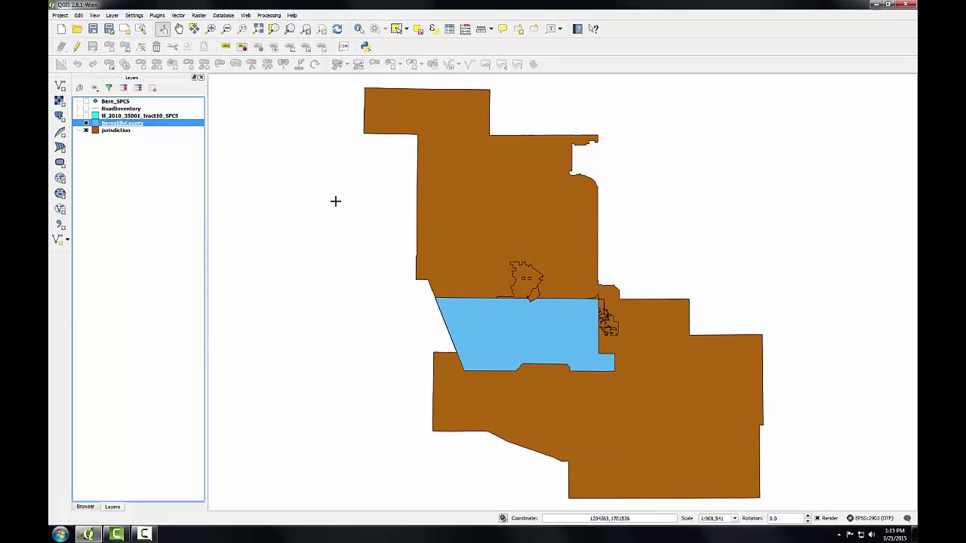
pyautogui.rightClick(123, 117)
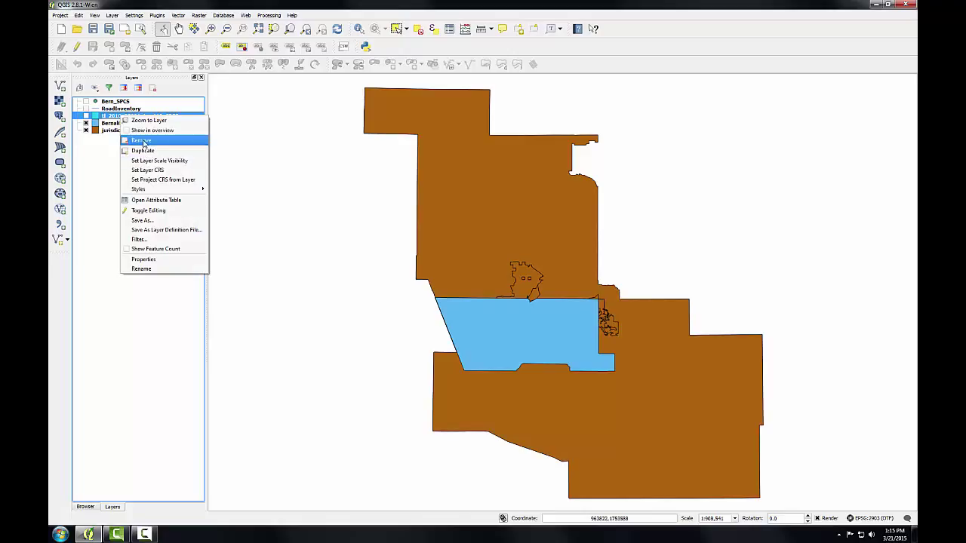
pyautogui.click(141, 140)
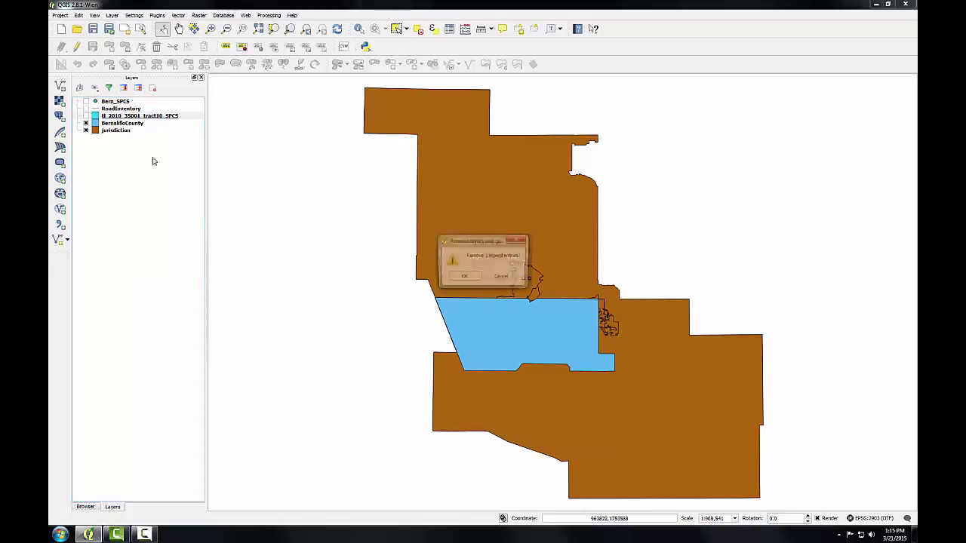
pyautogui.click(464, 278)
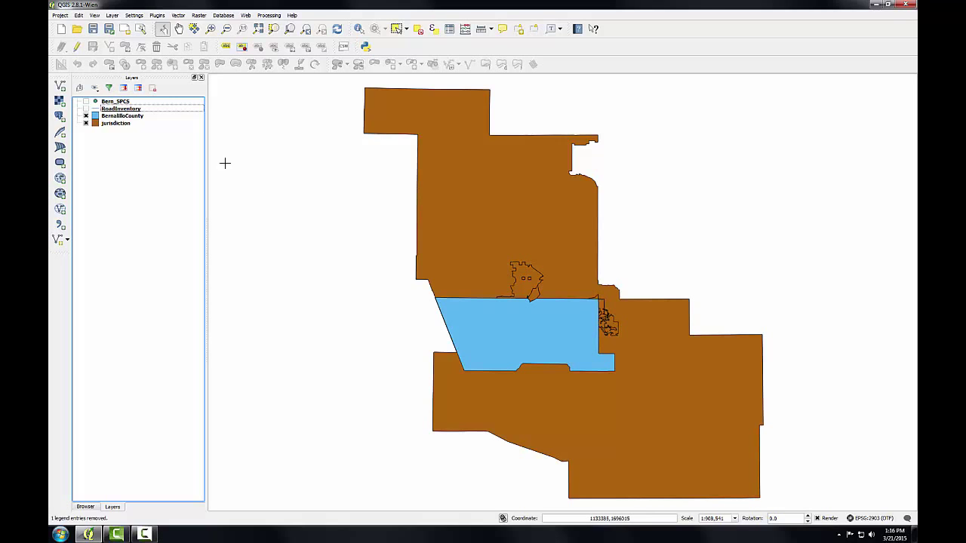
# - Open Bern_SPCS Layer Properties, enlarge the dialog, and launch the Query Builder
pyautogui.click(123, 102)
pyautogui.doubleClick(123, 102)
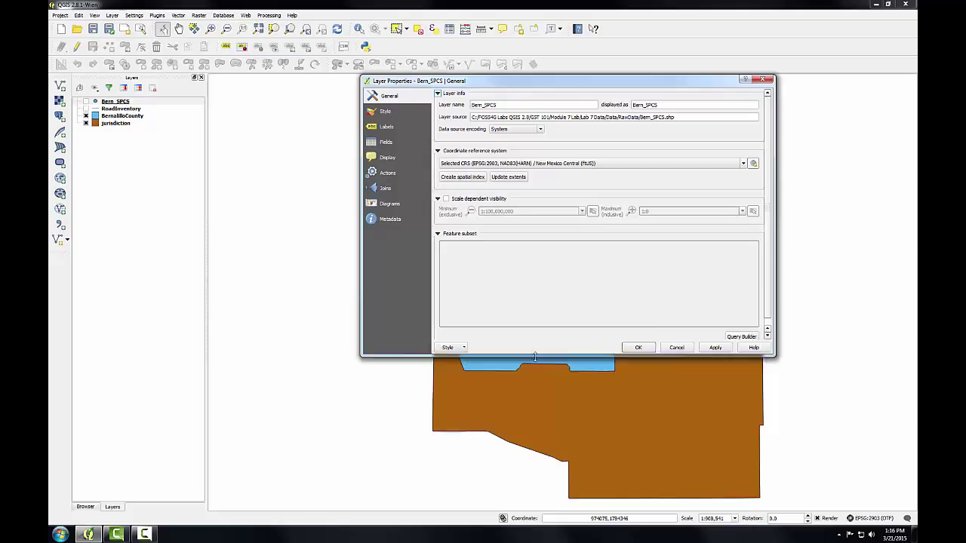
pyautogui.moveTo(535, 356); pyautogui.dragTo(537, 397)
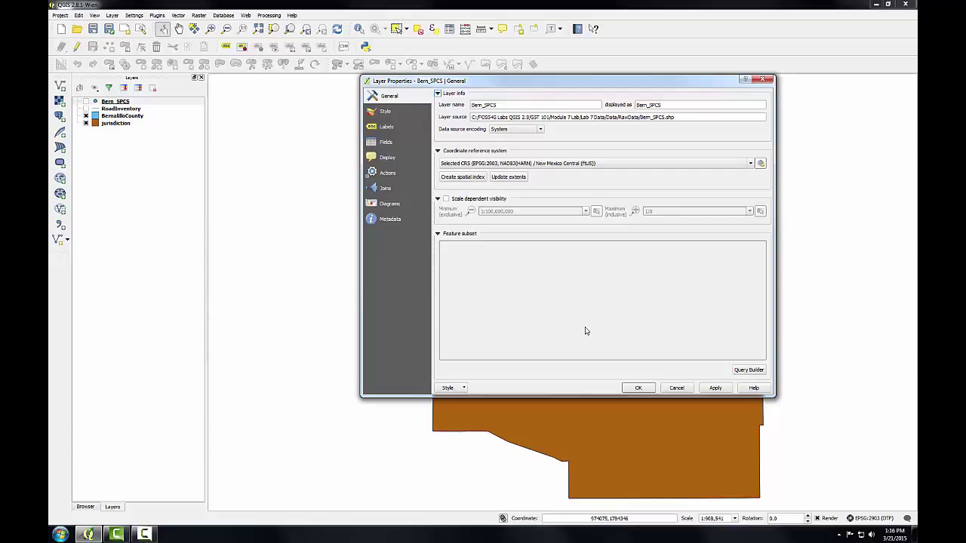
pyautogui.click(748, 370)
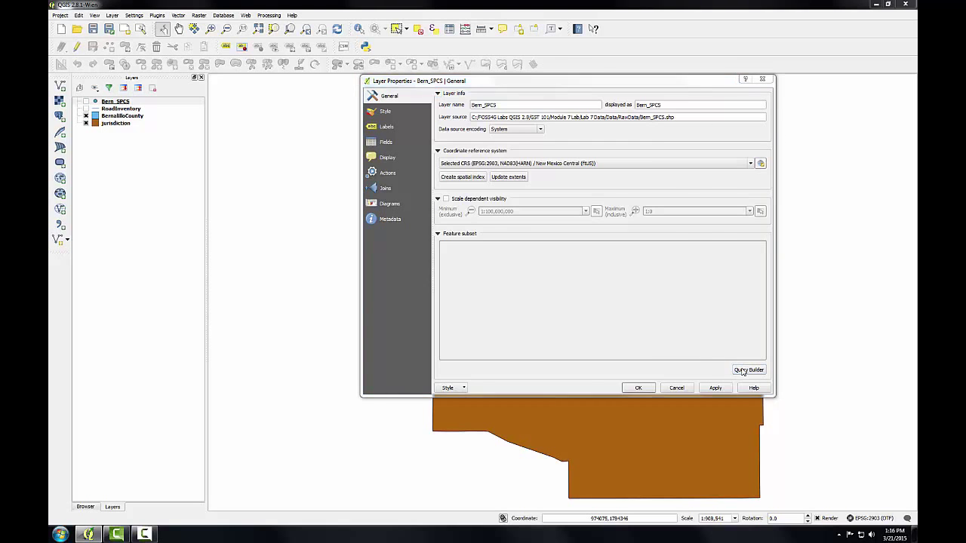
# - Build the filter "ELEV_ORDER" = '1' AND in the Query Builder
pyautogui.moveTo(484, 80); pyautogui.dragTo(315, 133)
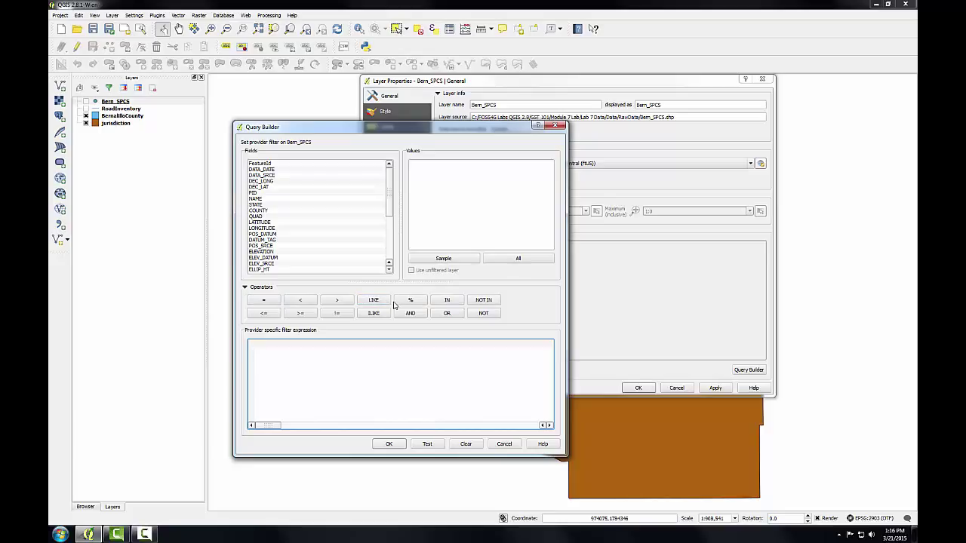
pyautogui.scroll(-1, 390, 269)
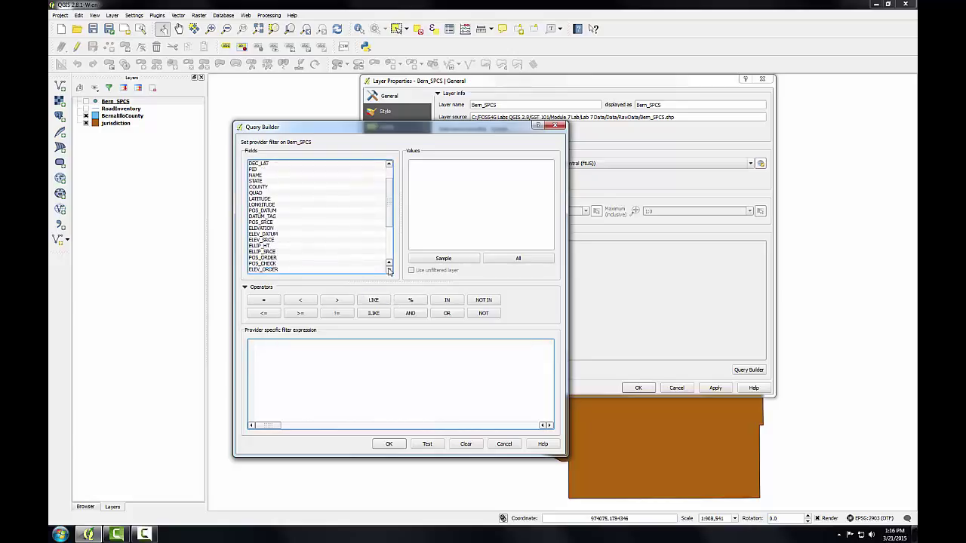
pyautogui.click(263, 270)
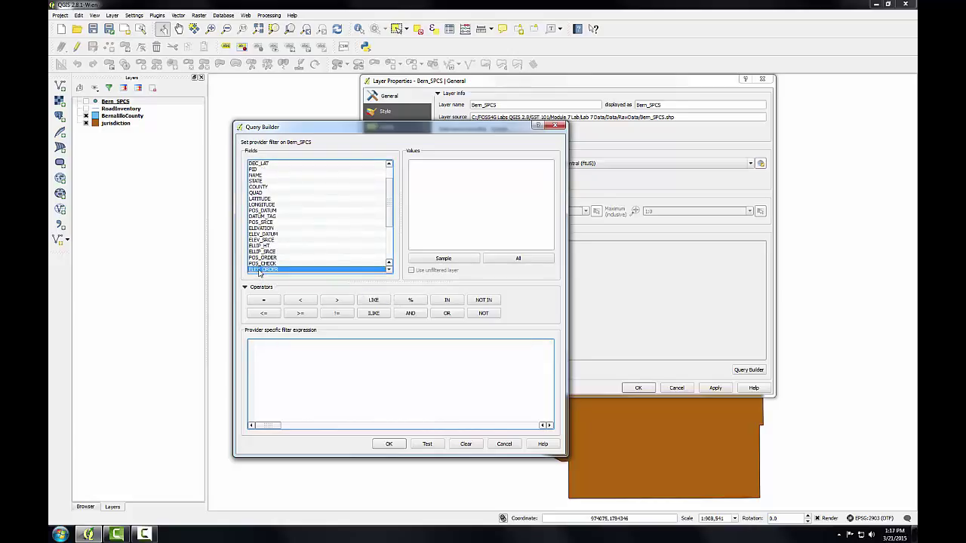
pyautogui.doubleClick(260, 271)
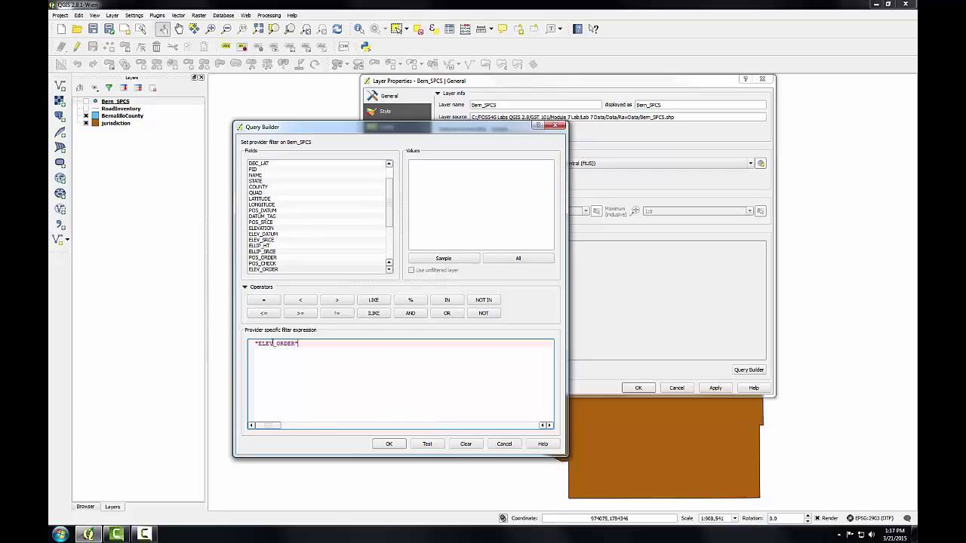
pyautogui.click(263, 301)
pyautogui.click(517, 259)
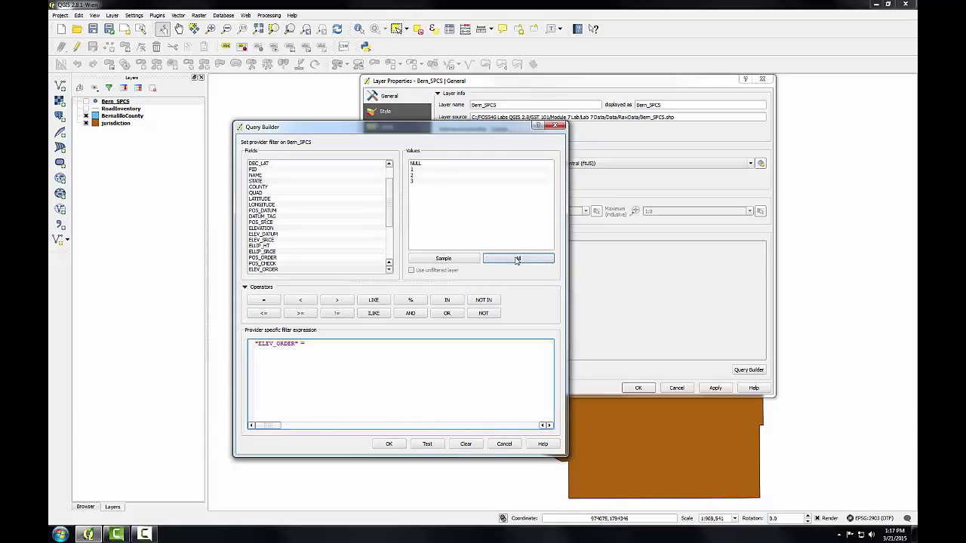
pyautogui.doubleClick(412, 169)
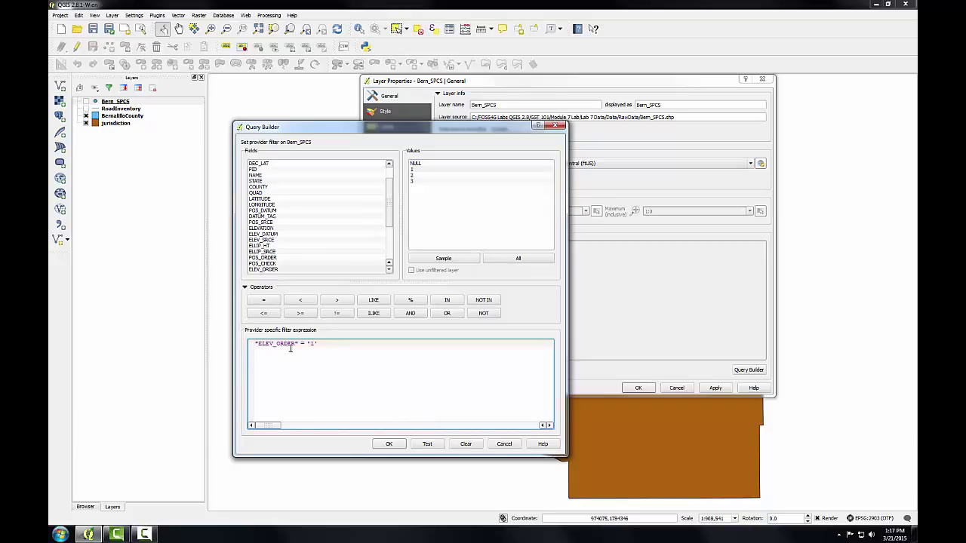
pyautogui.click(258, 344)
# - Append AND "LAST_RECV" > '19941012' to the Bern_SPCS filter expression
pyautogui.click(409, 314)
pyautogui.scroll(-4, 271, 242)
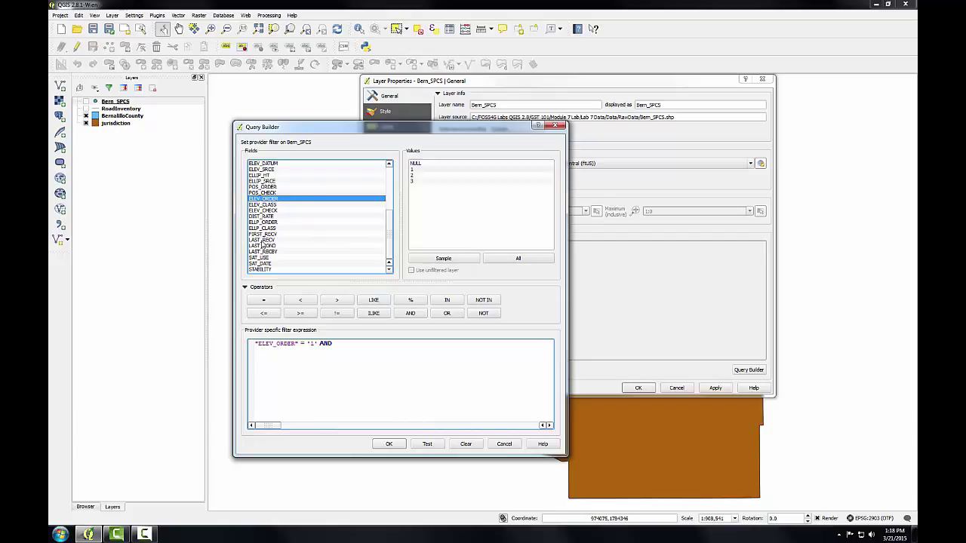
pyautogui.click(262, 240)
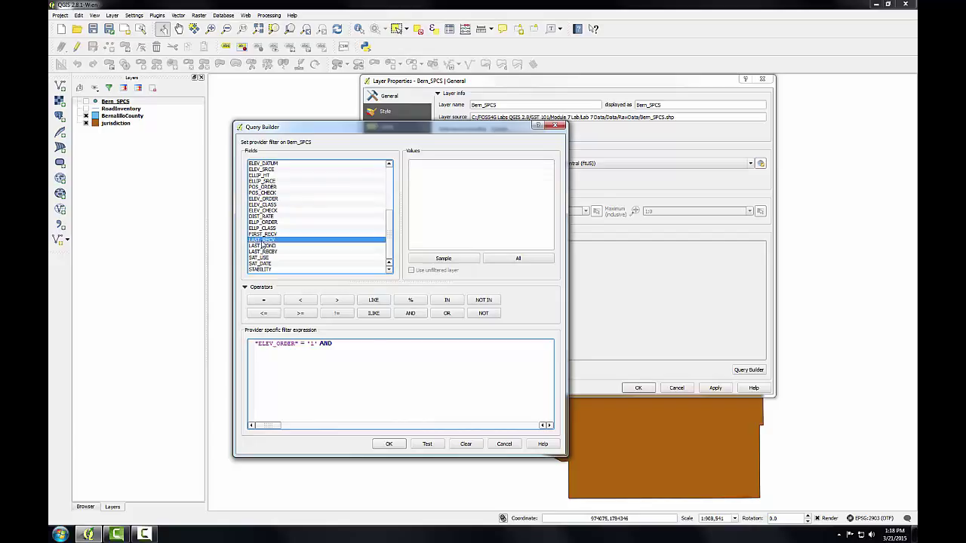
pyautogui.doubleClick(263, 240)
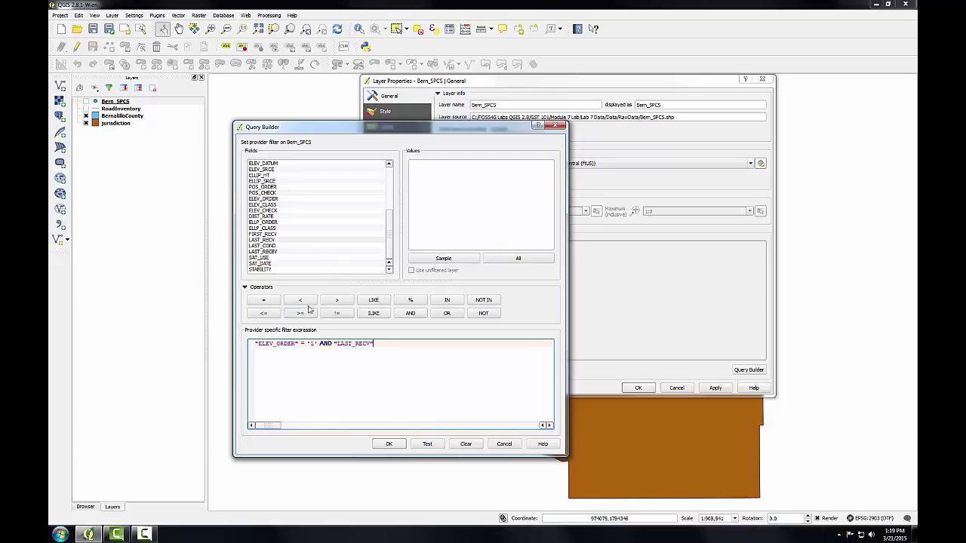
pyautogui.click(333, 302)
pyautogui.click(507, 260)
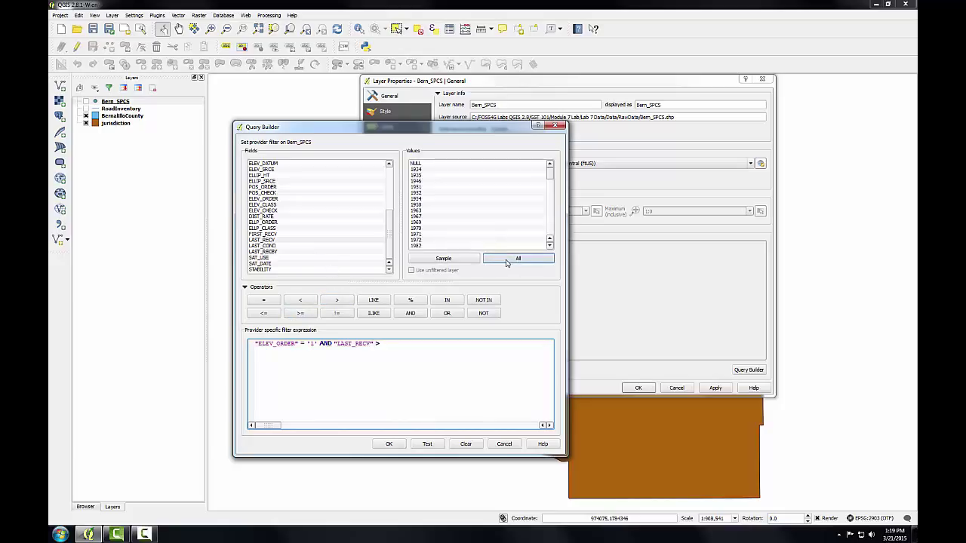
pyautogui.click(549, 246)
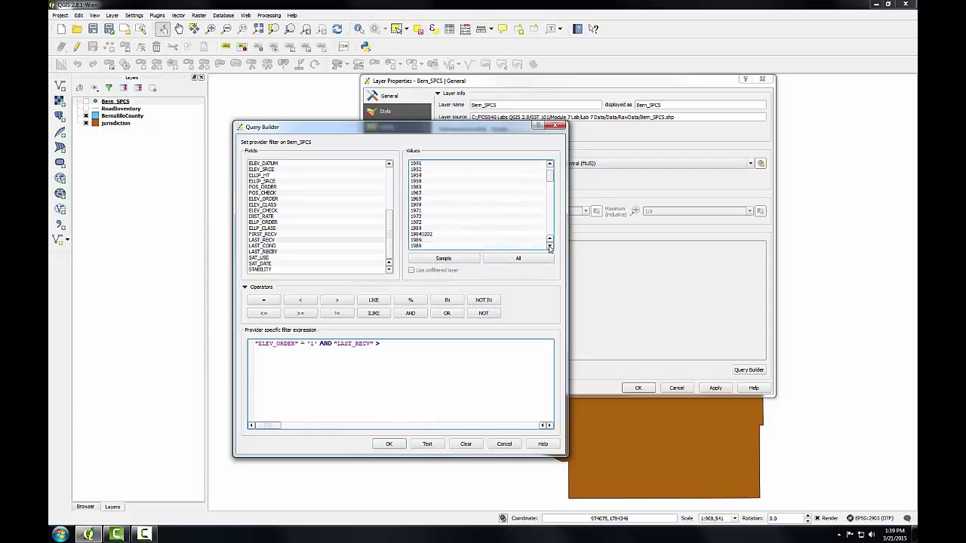
pyautogui.click(549, 246)
pyautogui.click(549, 246)
pyautogui.click(549, 246)
pyautogui.click(549, 246)
pyautogui.click(550, 246)
pyautogui.click(550, 246)
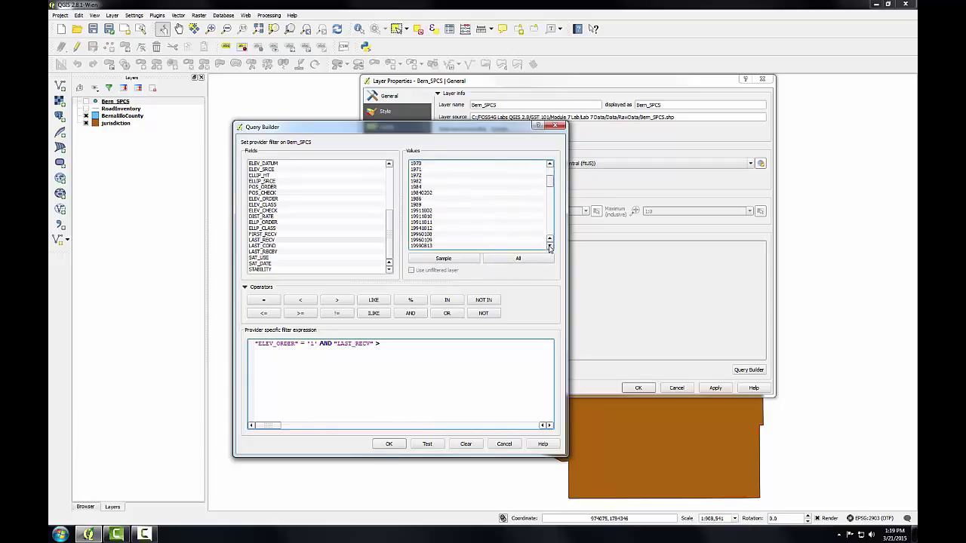
pyautogui.doubleClick(417, 228)
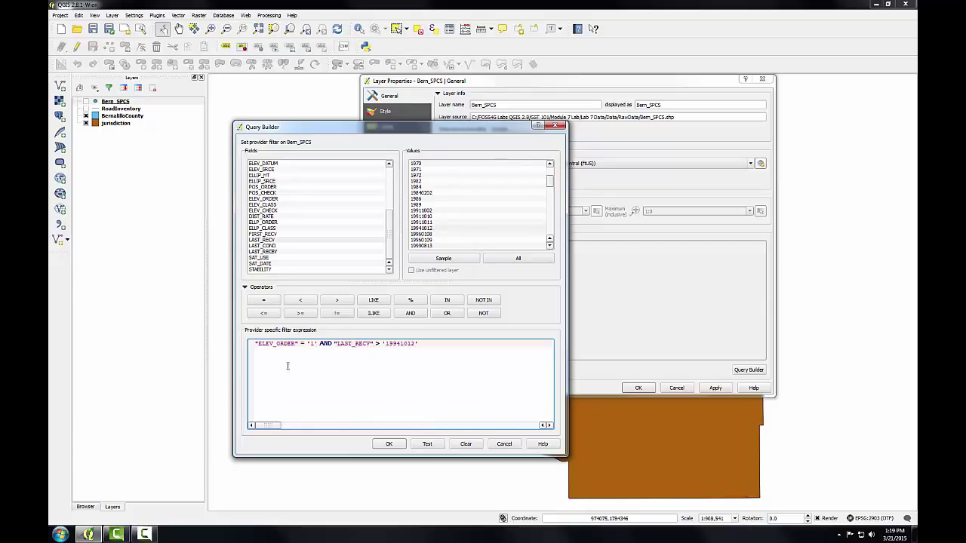
pyautogui.click(255, 345)
# - Append AND "SAT_USE" = 'Y' to the filter and test it, returning 47 rows
pyautogui.click(410, 313)
pyautogui.doubleClick(265, 259)
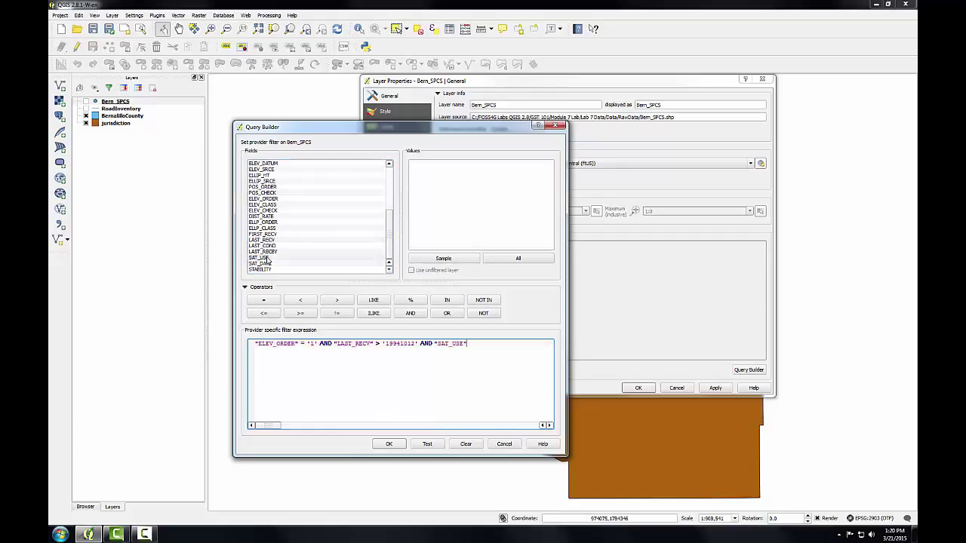
pyautogui.click(513, 259)
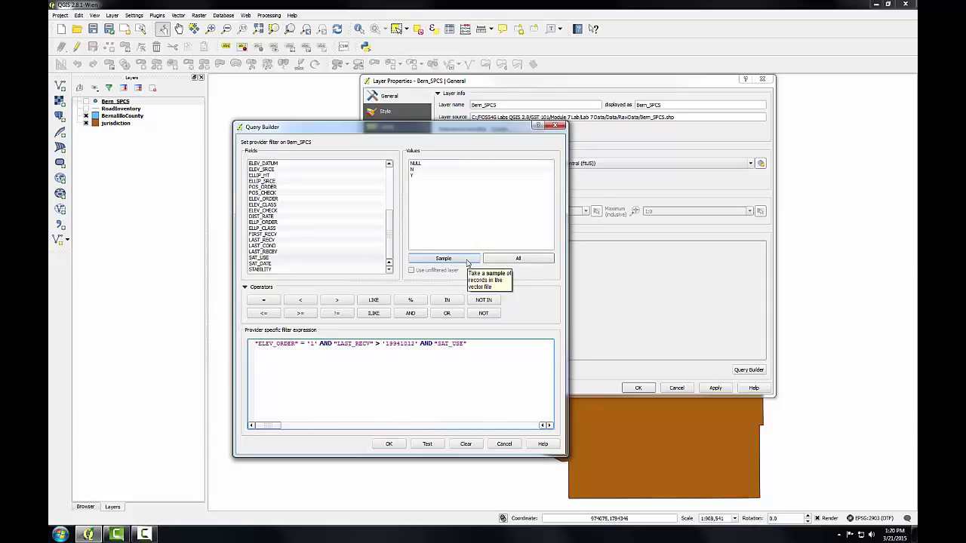
pyautogui.click(266, 304)
pyautogui.doubleClick(412, 175)
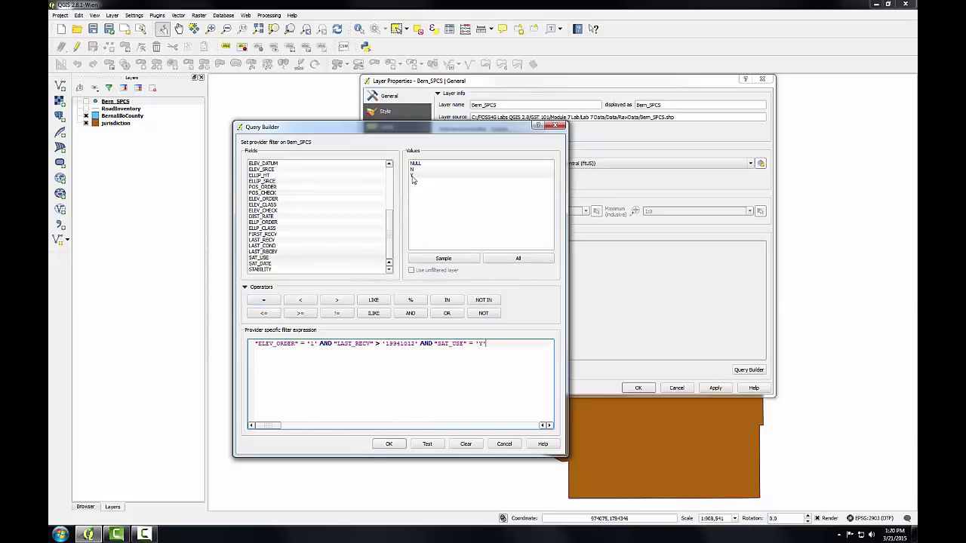
pyautogui.click(255, 346)
pyautogui.click(427, 444)
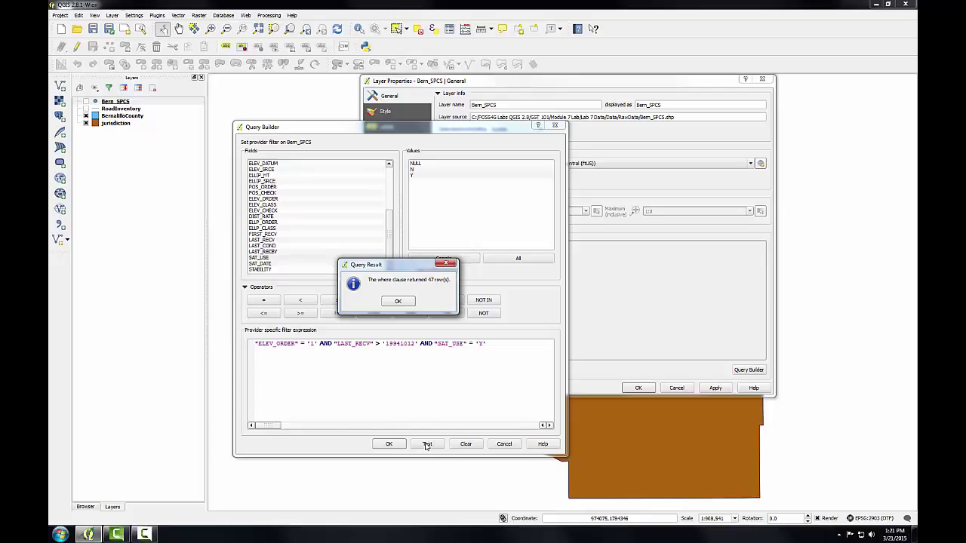
# - Apply the expression as the Bern_SPCS feature subset and show the layer on the map
pyautogui.click(399, 302)
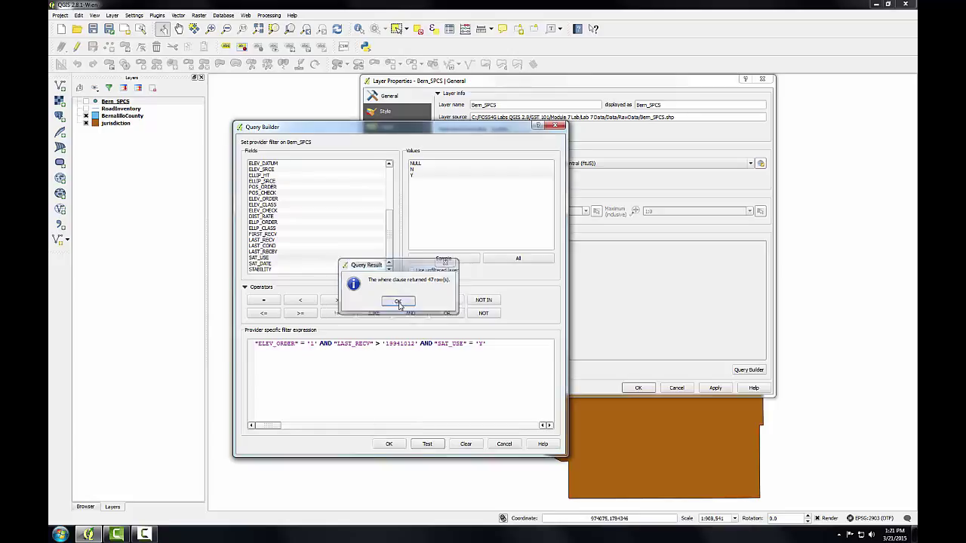
pyautogui.click(389, 445)
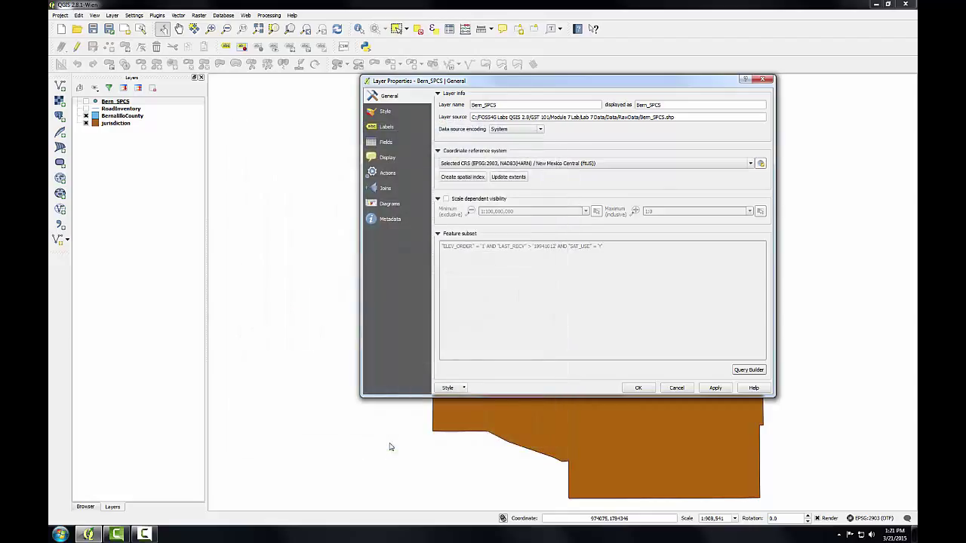
pyautogui.click(638, 388)
pyautogui.click(87, 102)
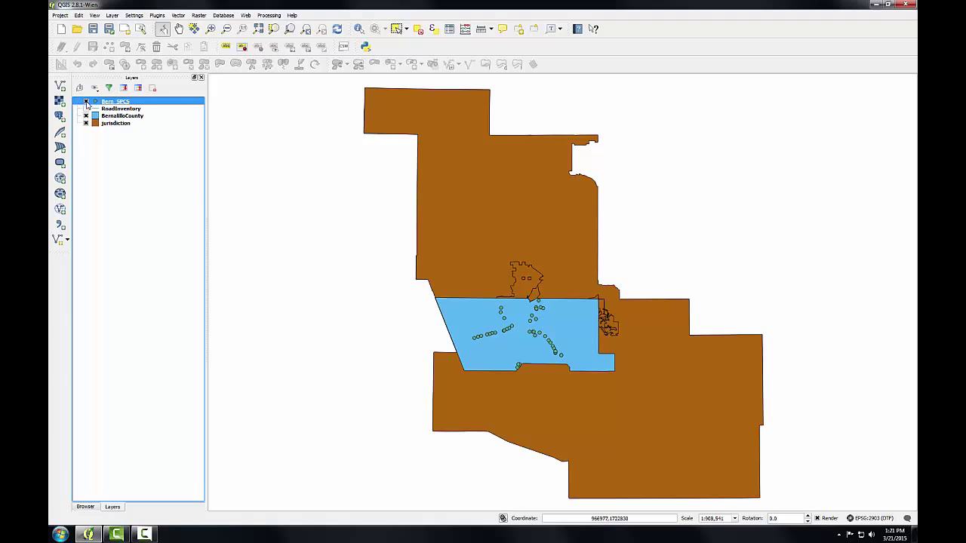
# - Check the 47 filtered records in the Bern_SPCS attribute table, sorted by LAST_RECV, then close it
pyautogui.rightClick(120, 102)
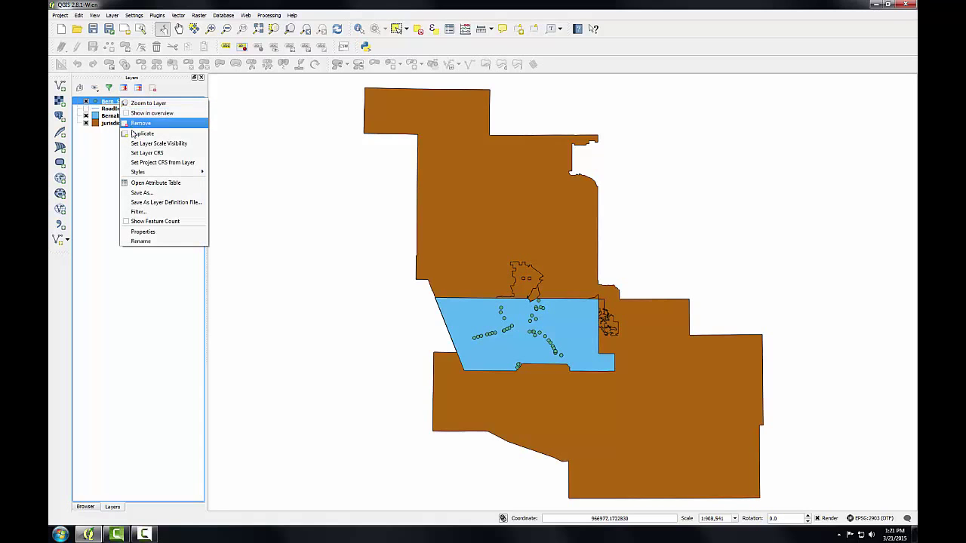
pyautogui.click(139, 183)
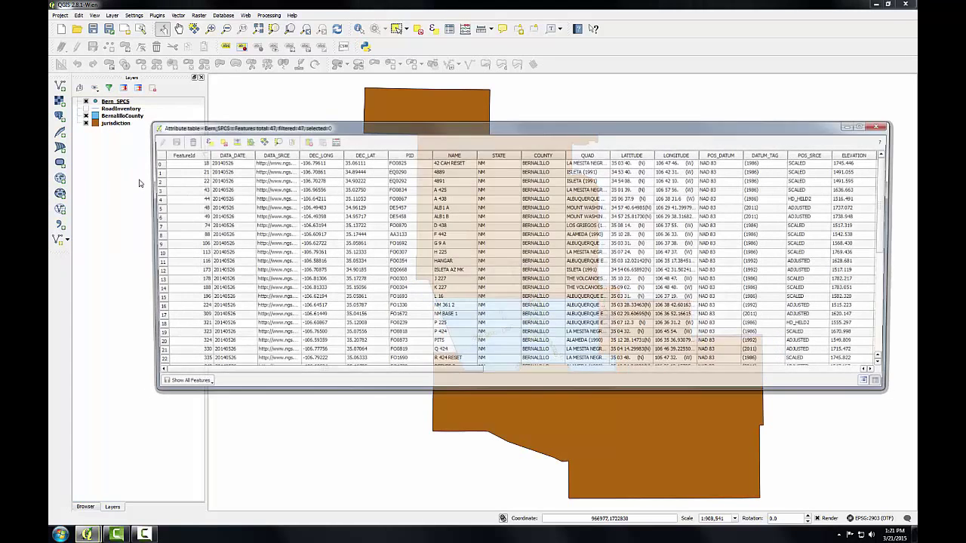
pyautogui.moveTo(244, 129); pyautogui.dragTo(209, 110)
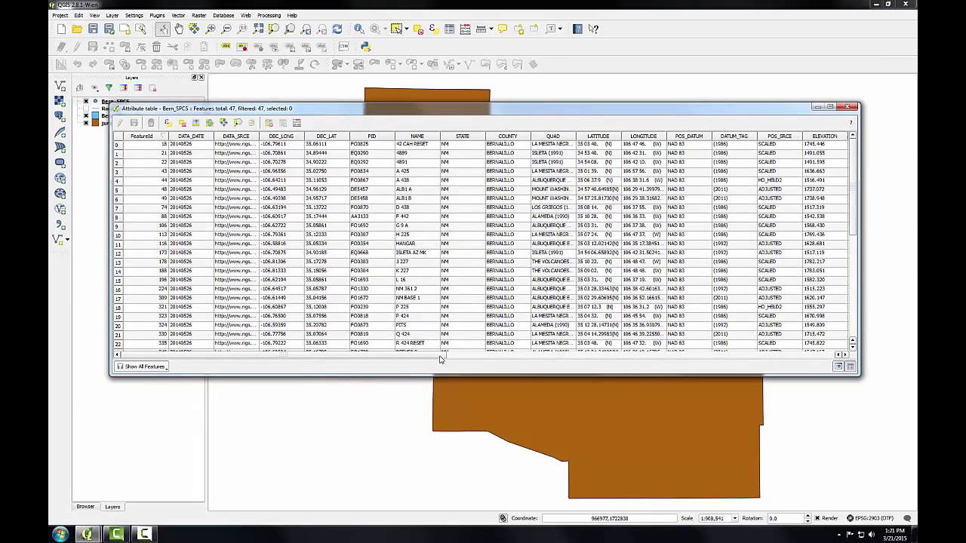
pyautogui.moveTo(440, 358); pyautogui.dragTo(823, 355)
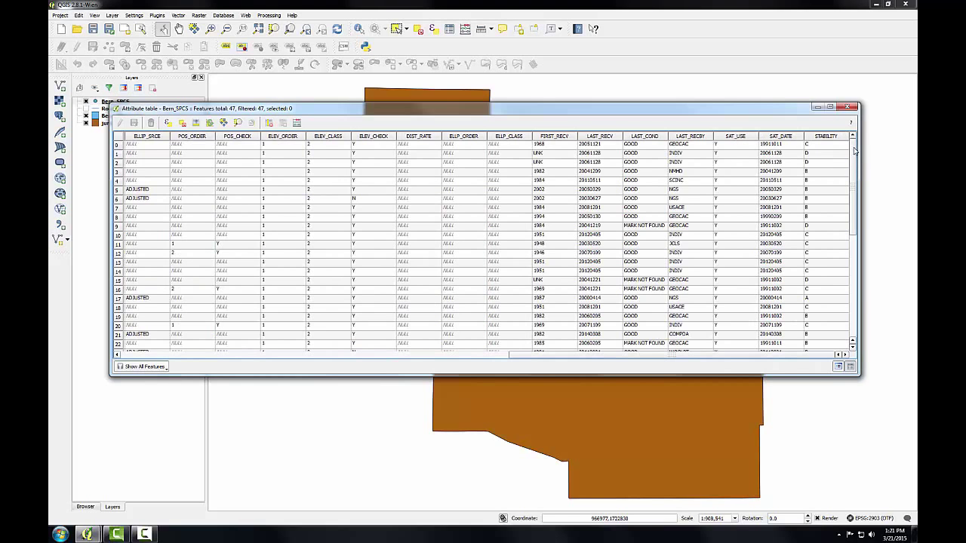
pyautogui.moveTo(855, 151); pyautogui.dragTo(320, 133)
pyautogui.click(613, 137)
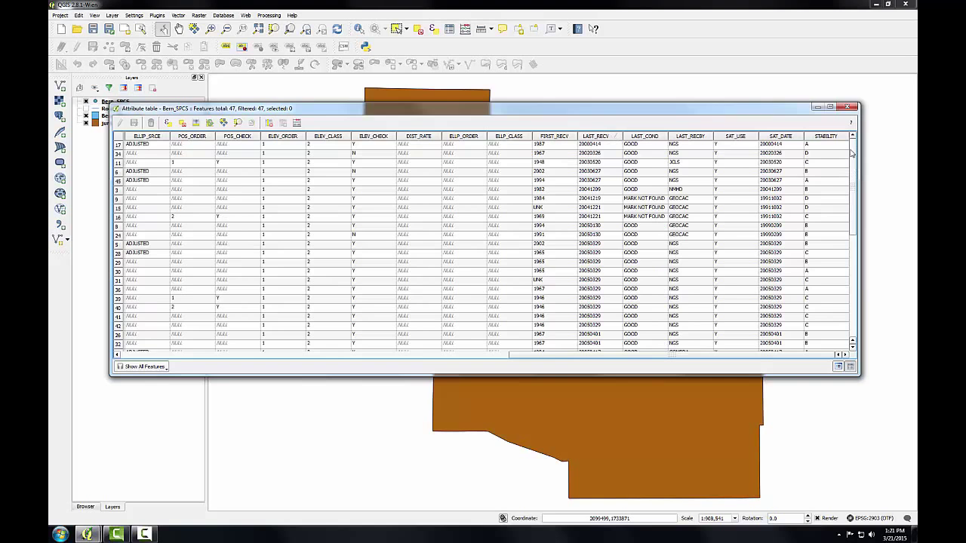
pyautogui.moveTo(851, 153); pyautogui.dragTo(853, 342)
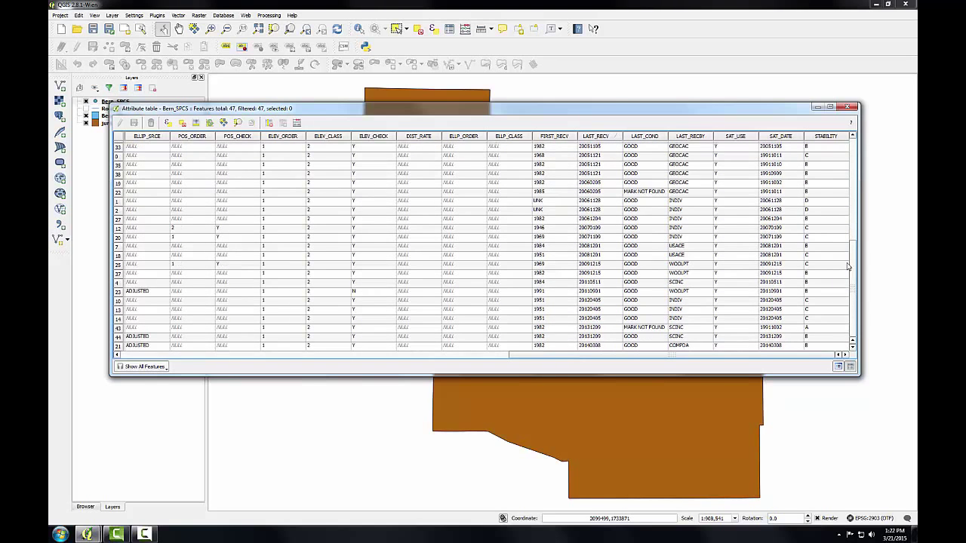
pyautogui.click(849, 106)
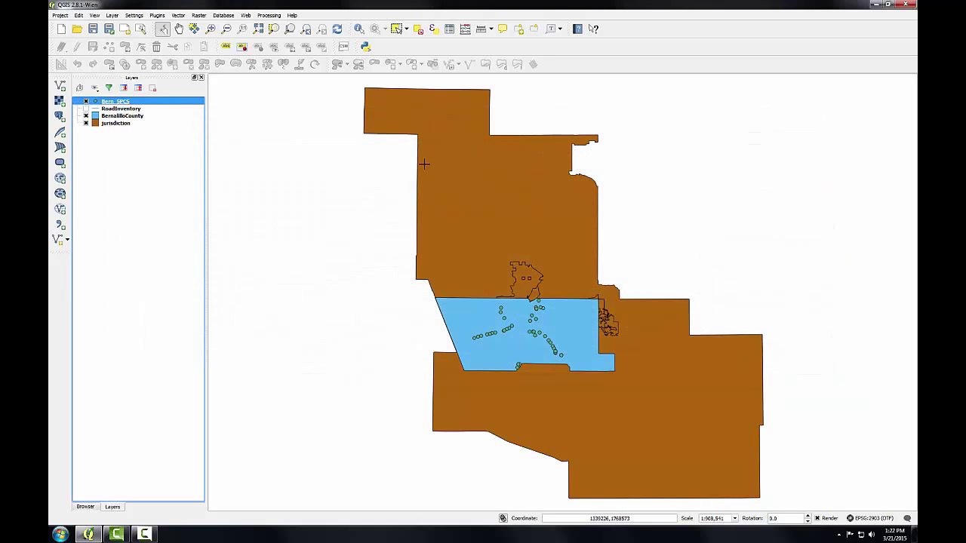